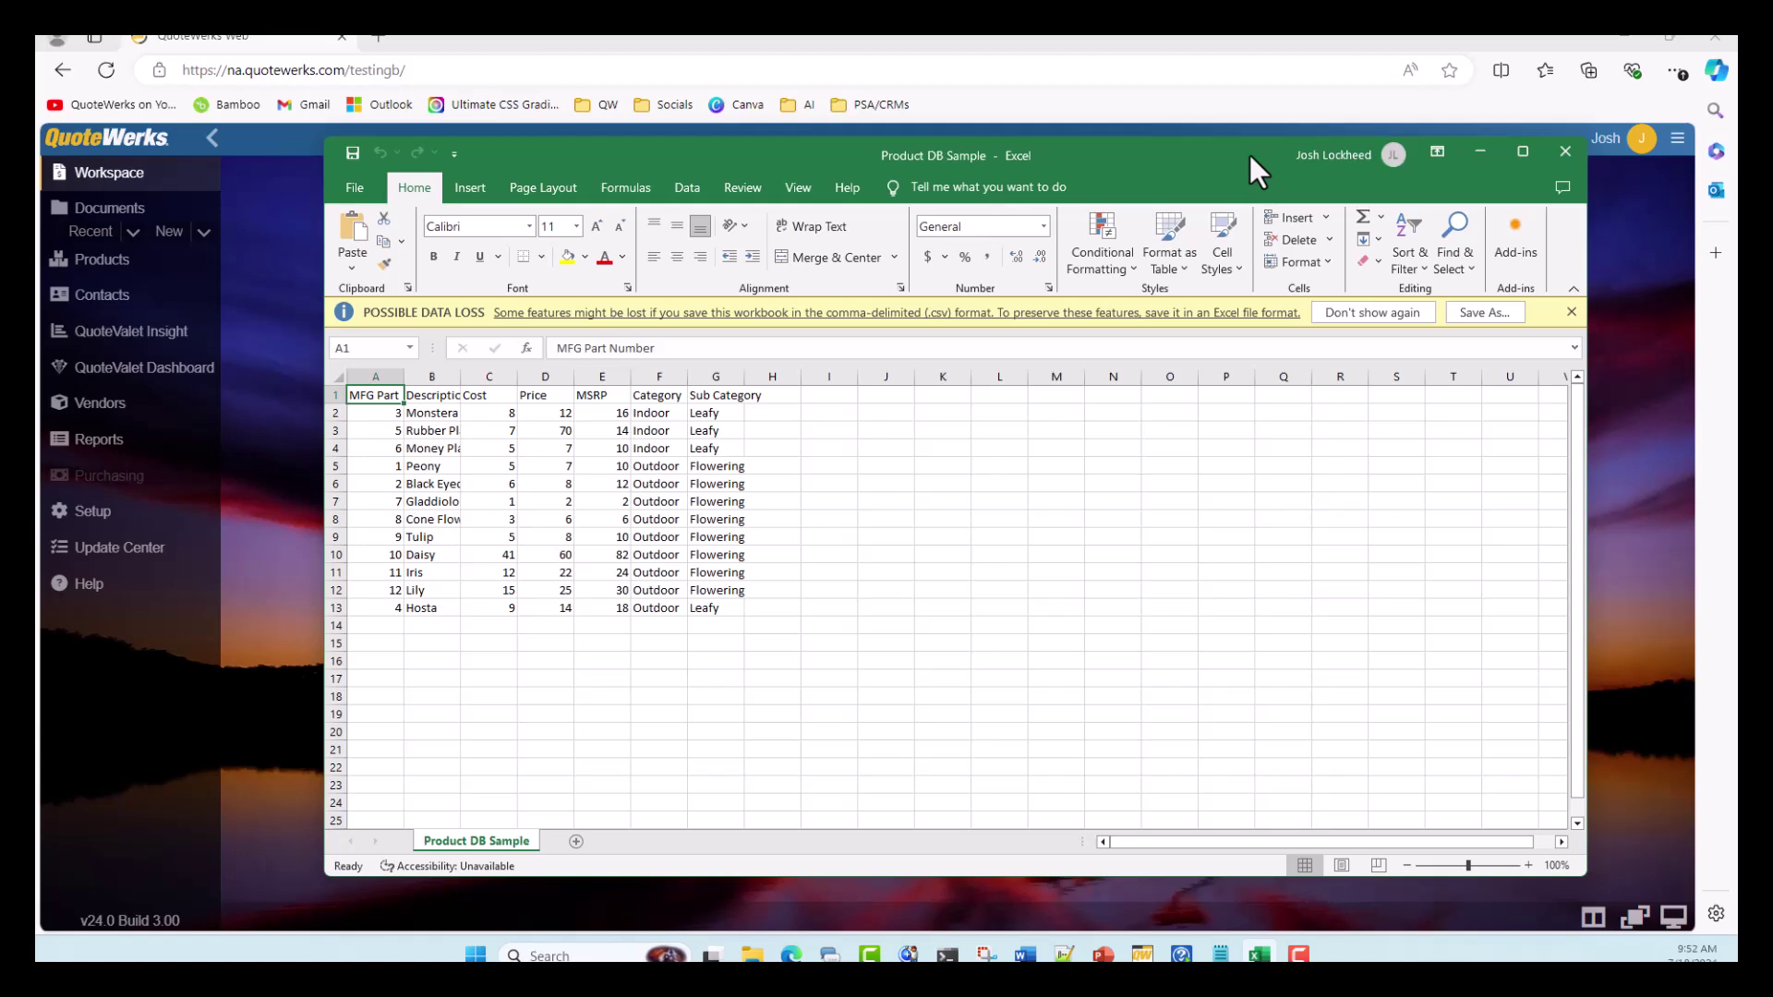
# Move the Excel workbook aside and complete the Product Data Source wizard in QuoteWerks Web for a new native QuoteWerks database with default options
pyautogui.moveTo(1250, 153); pyautogui.dragTo(1771, 194)
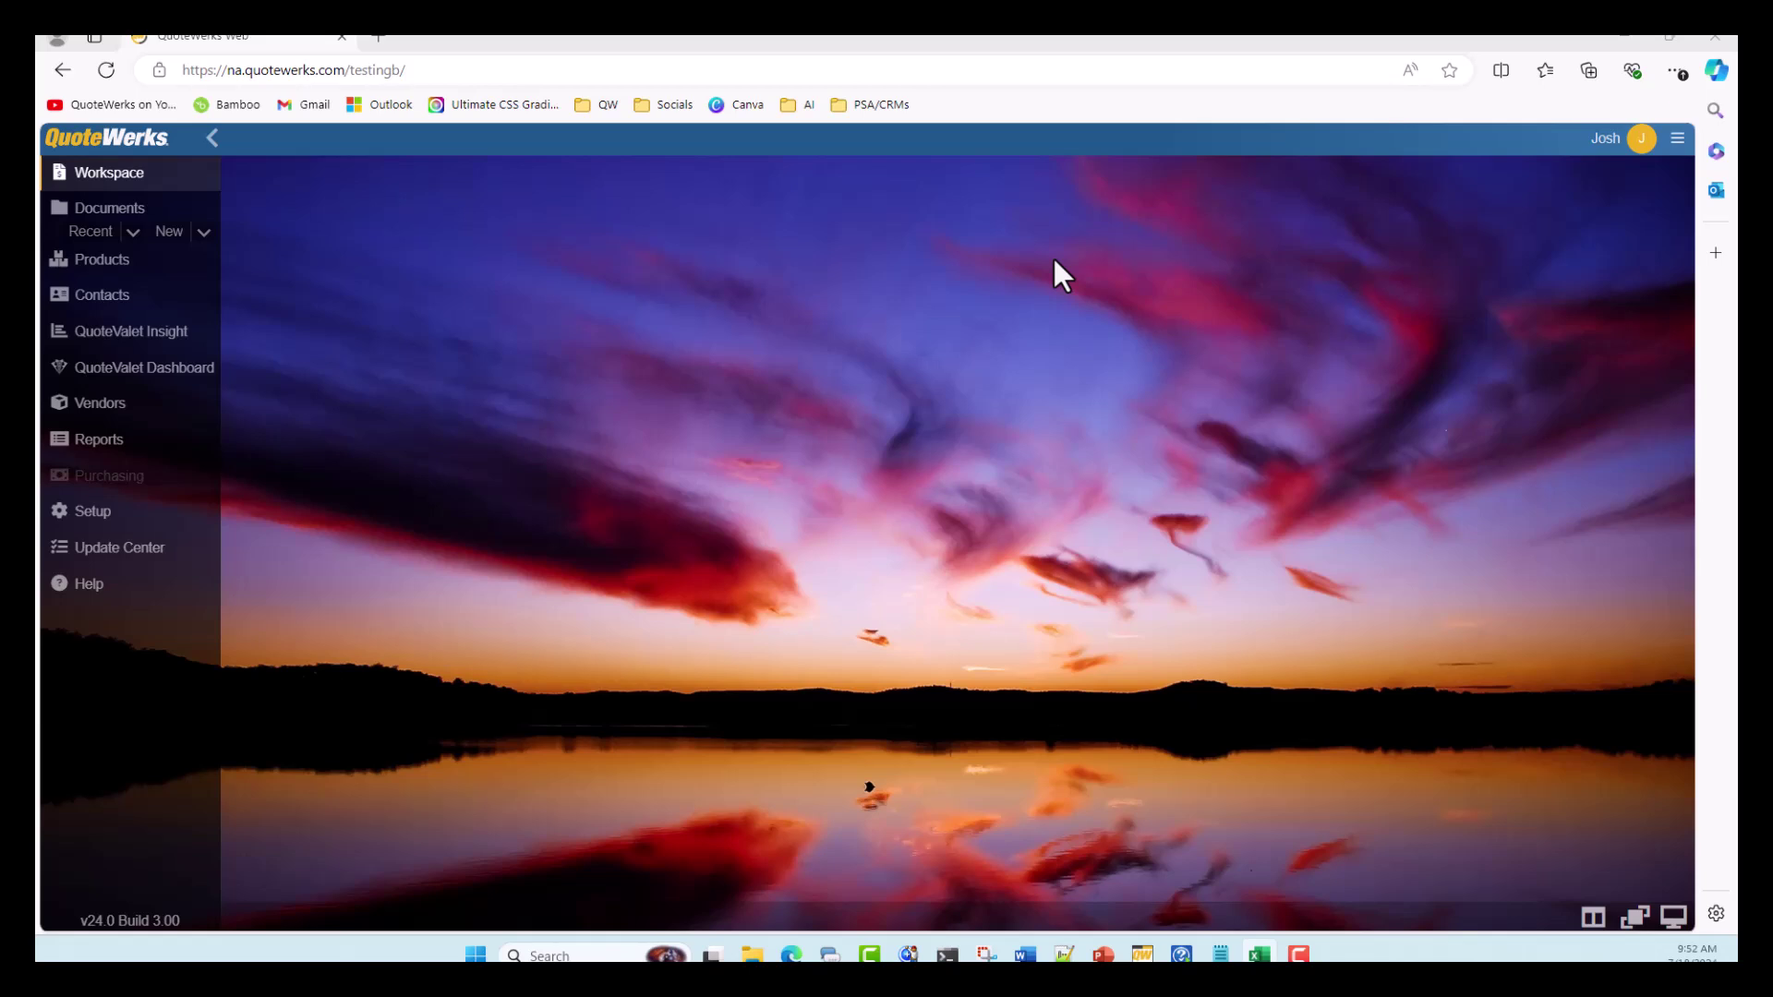
pyautogui.click(97, 515)
pyautogui.click(121, 547)
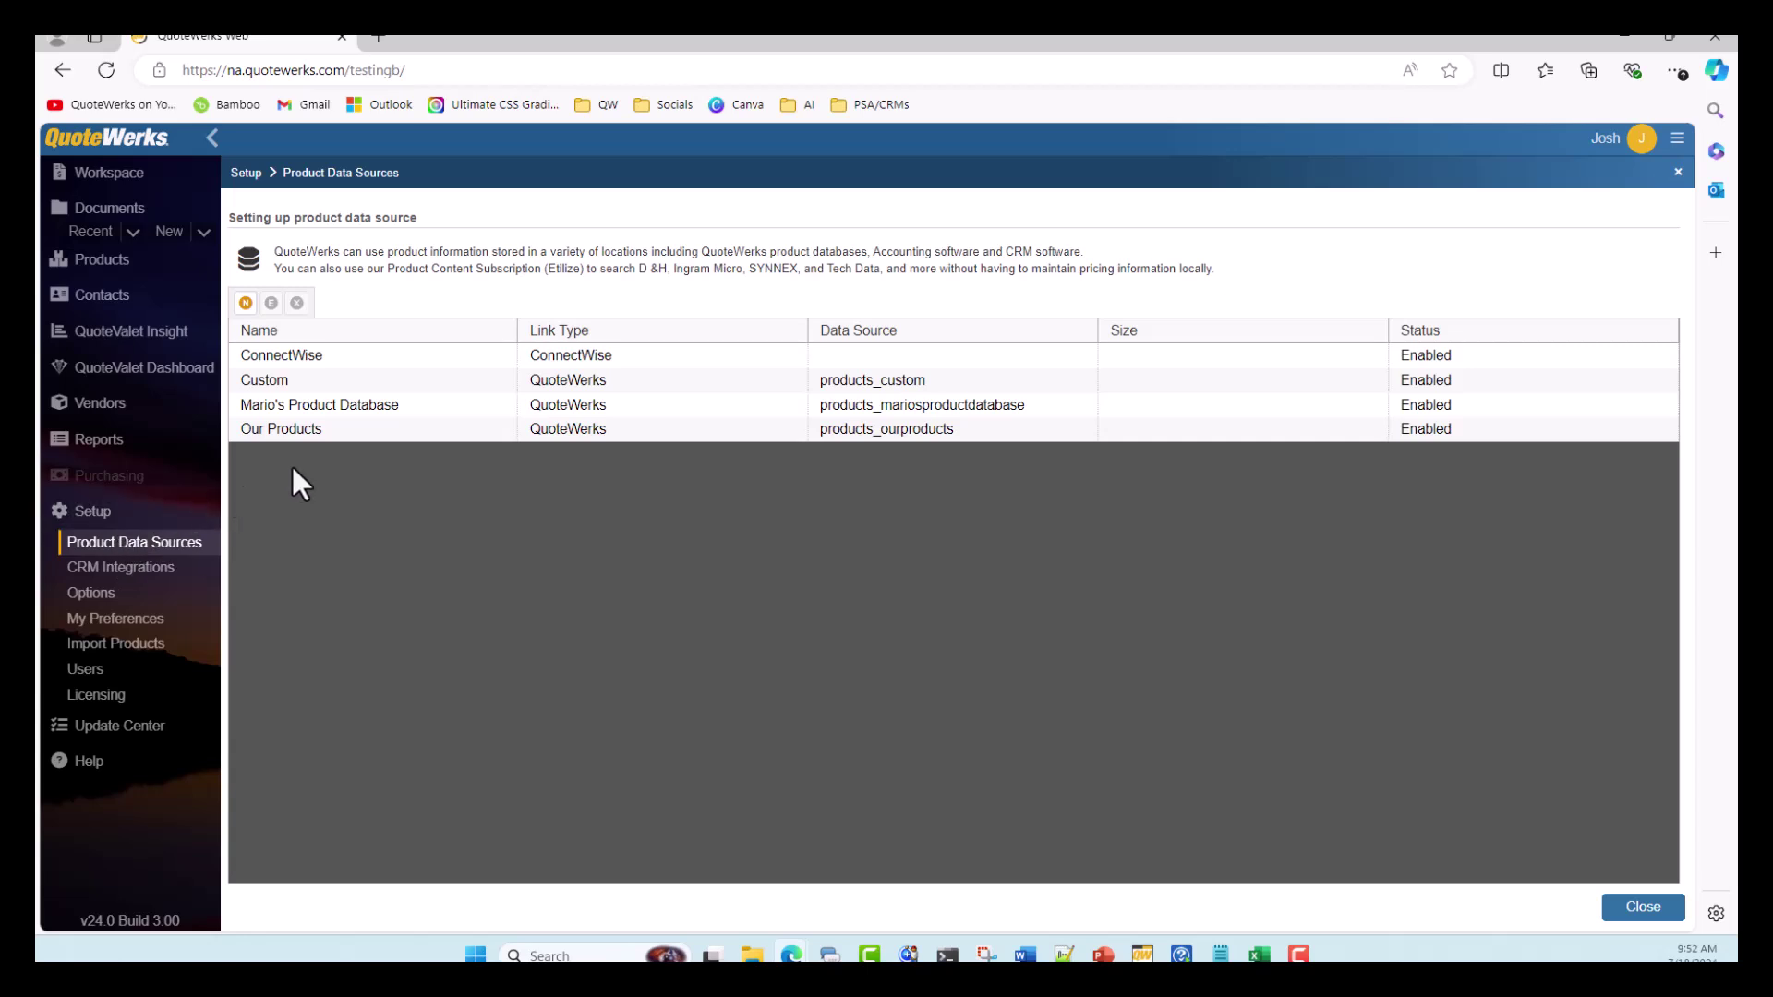
pyautogui.click(247, 305)
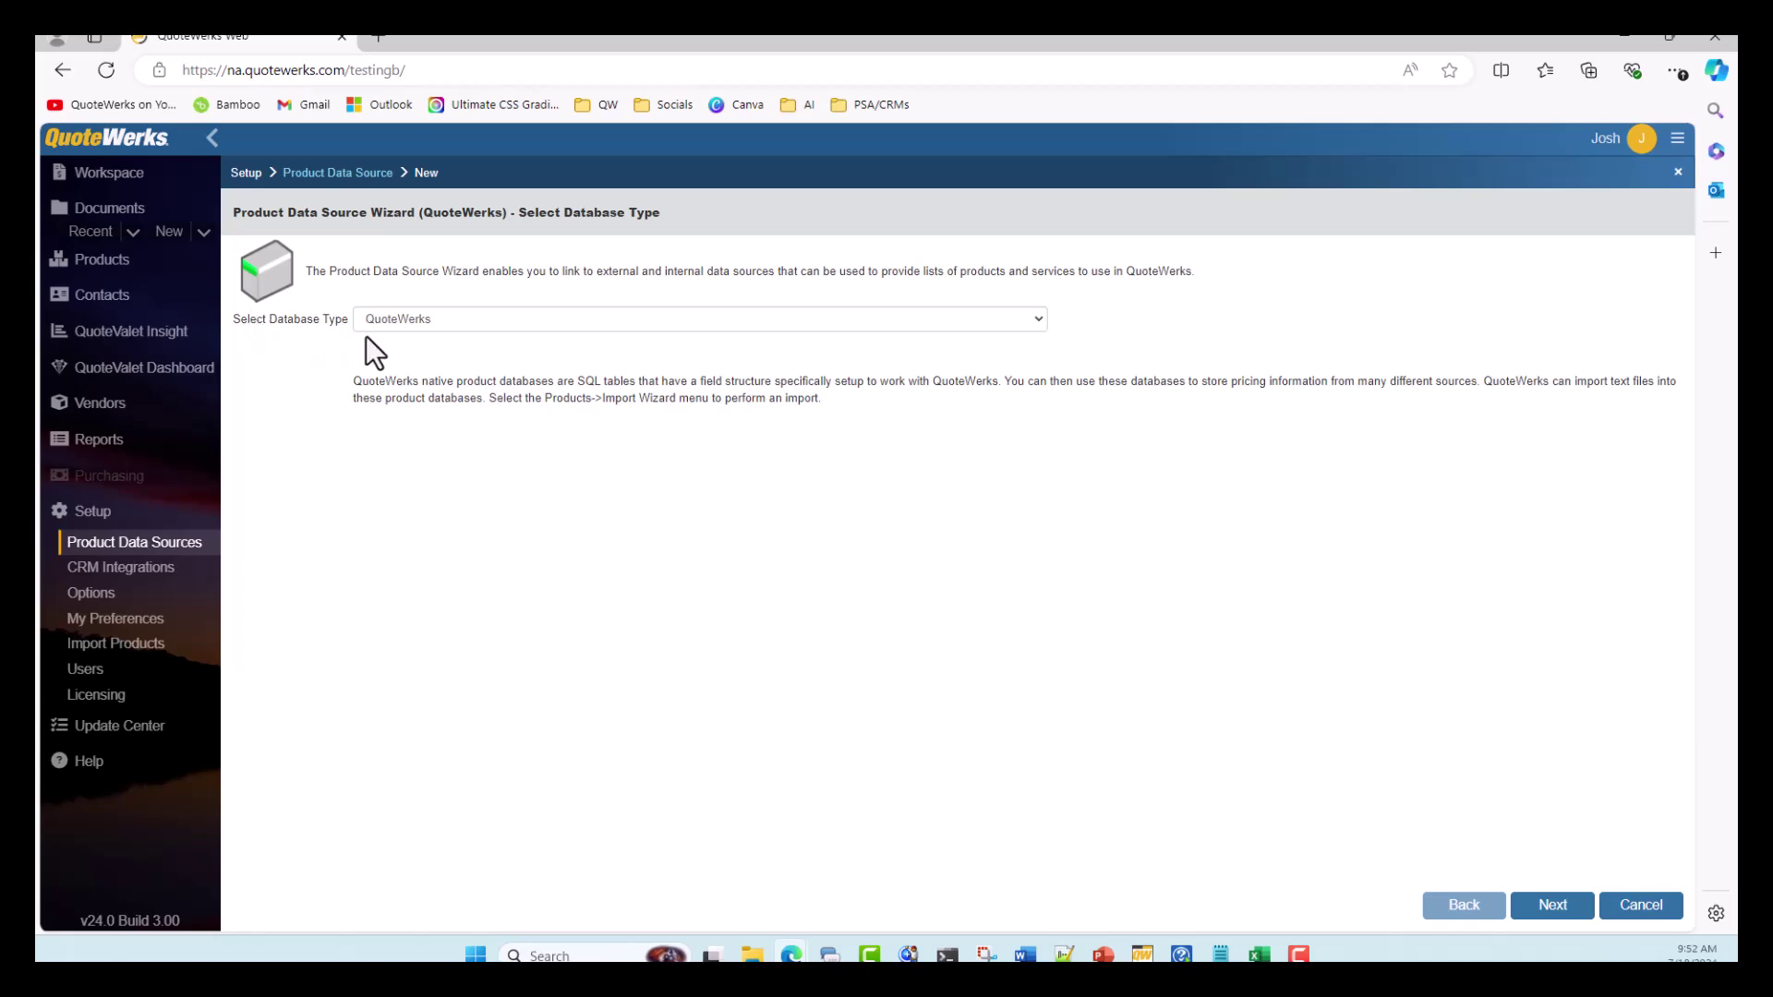
pyautogui.click(1560, 892)
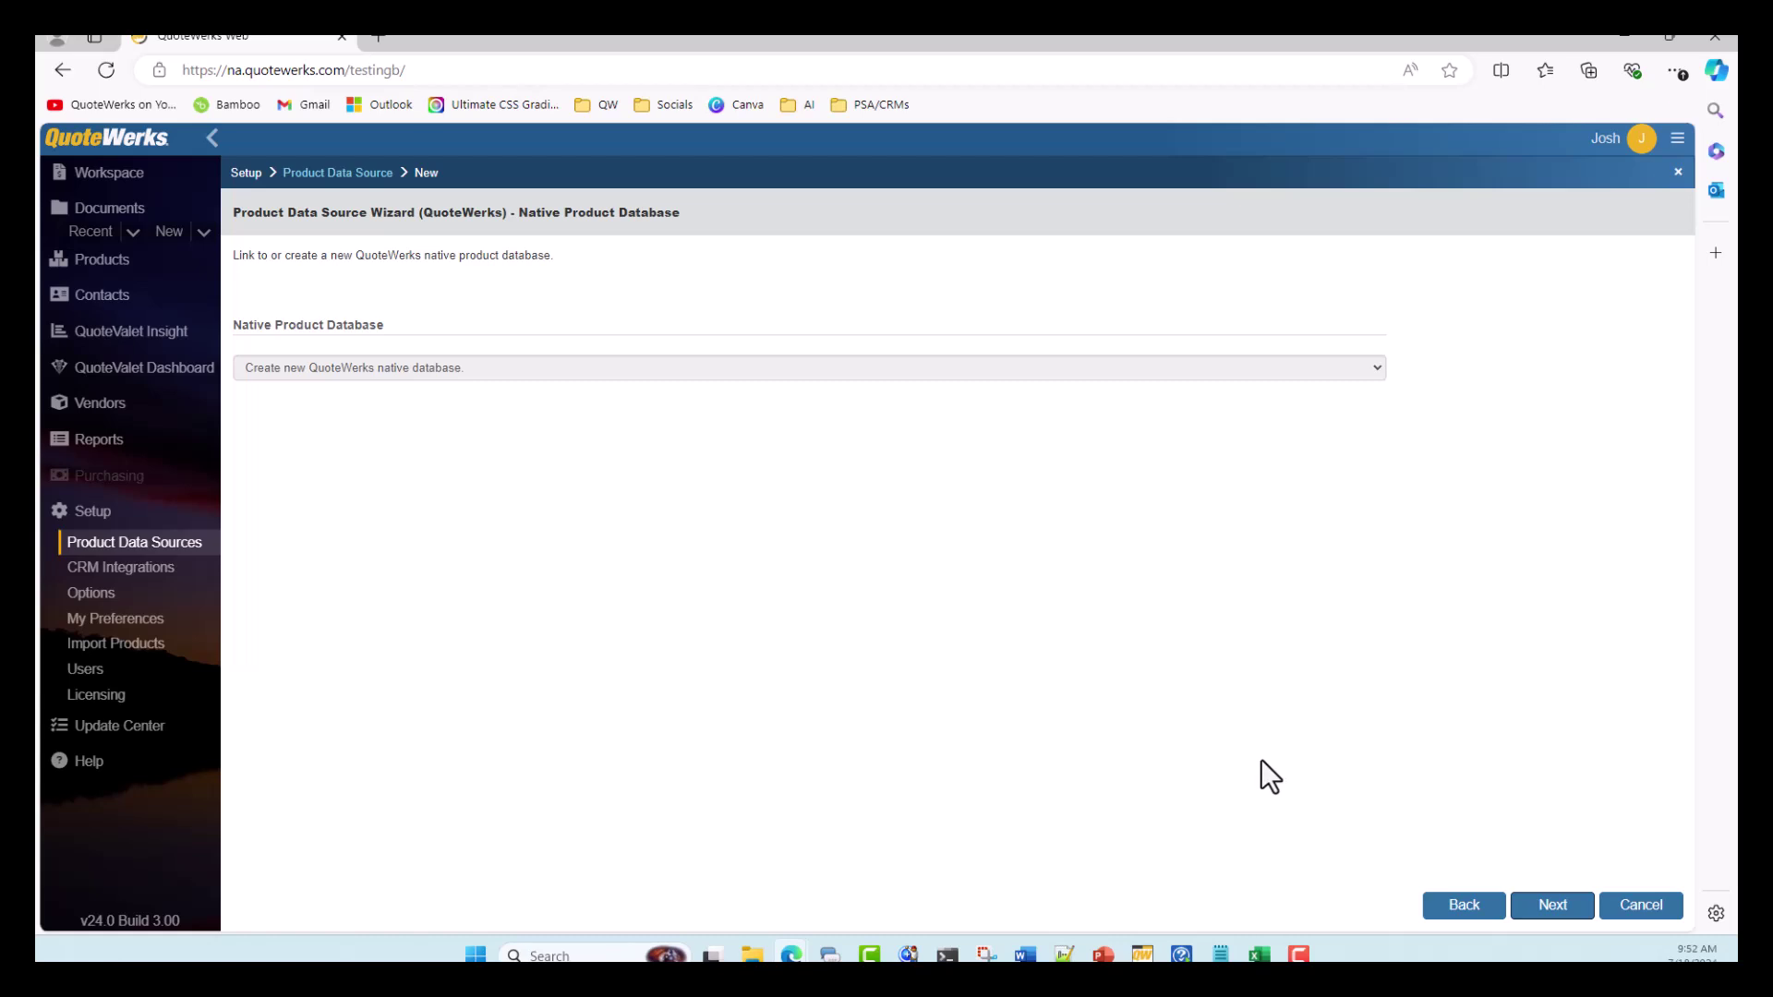
pyautogui.click(1545, 897)
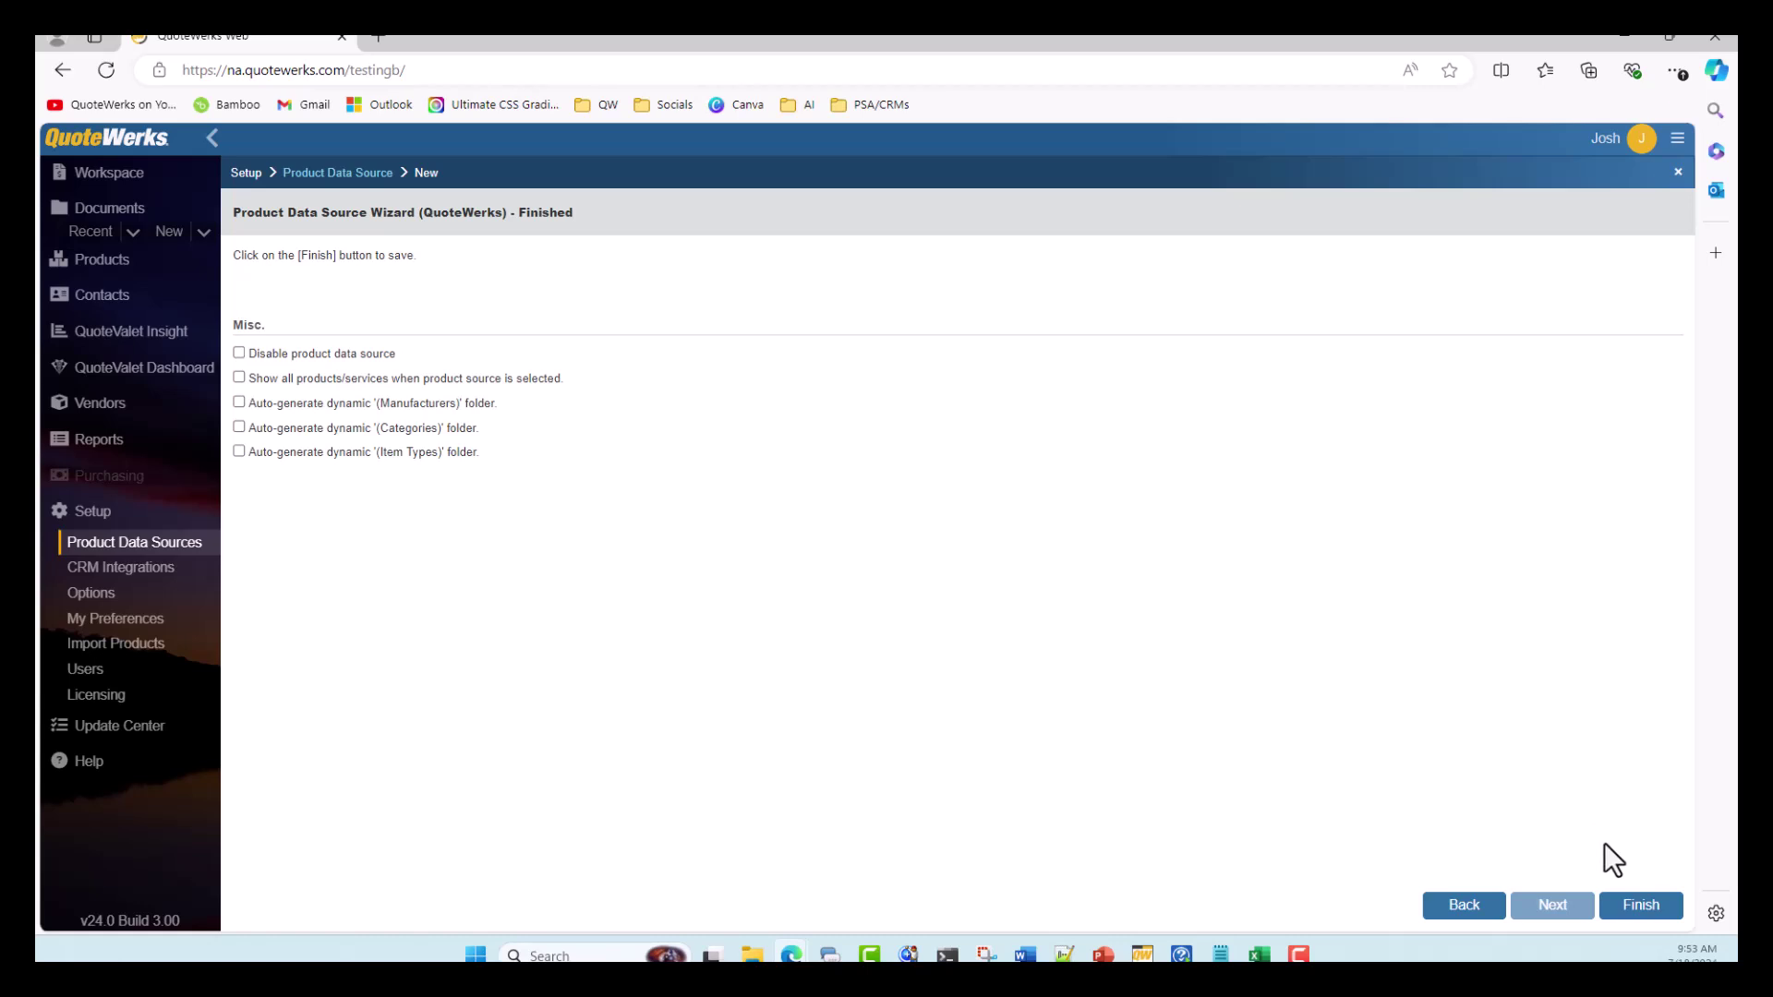
pyautogui.click(1634, 903)
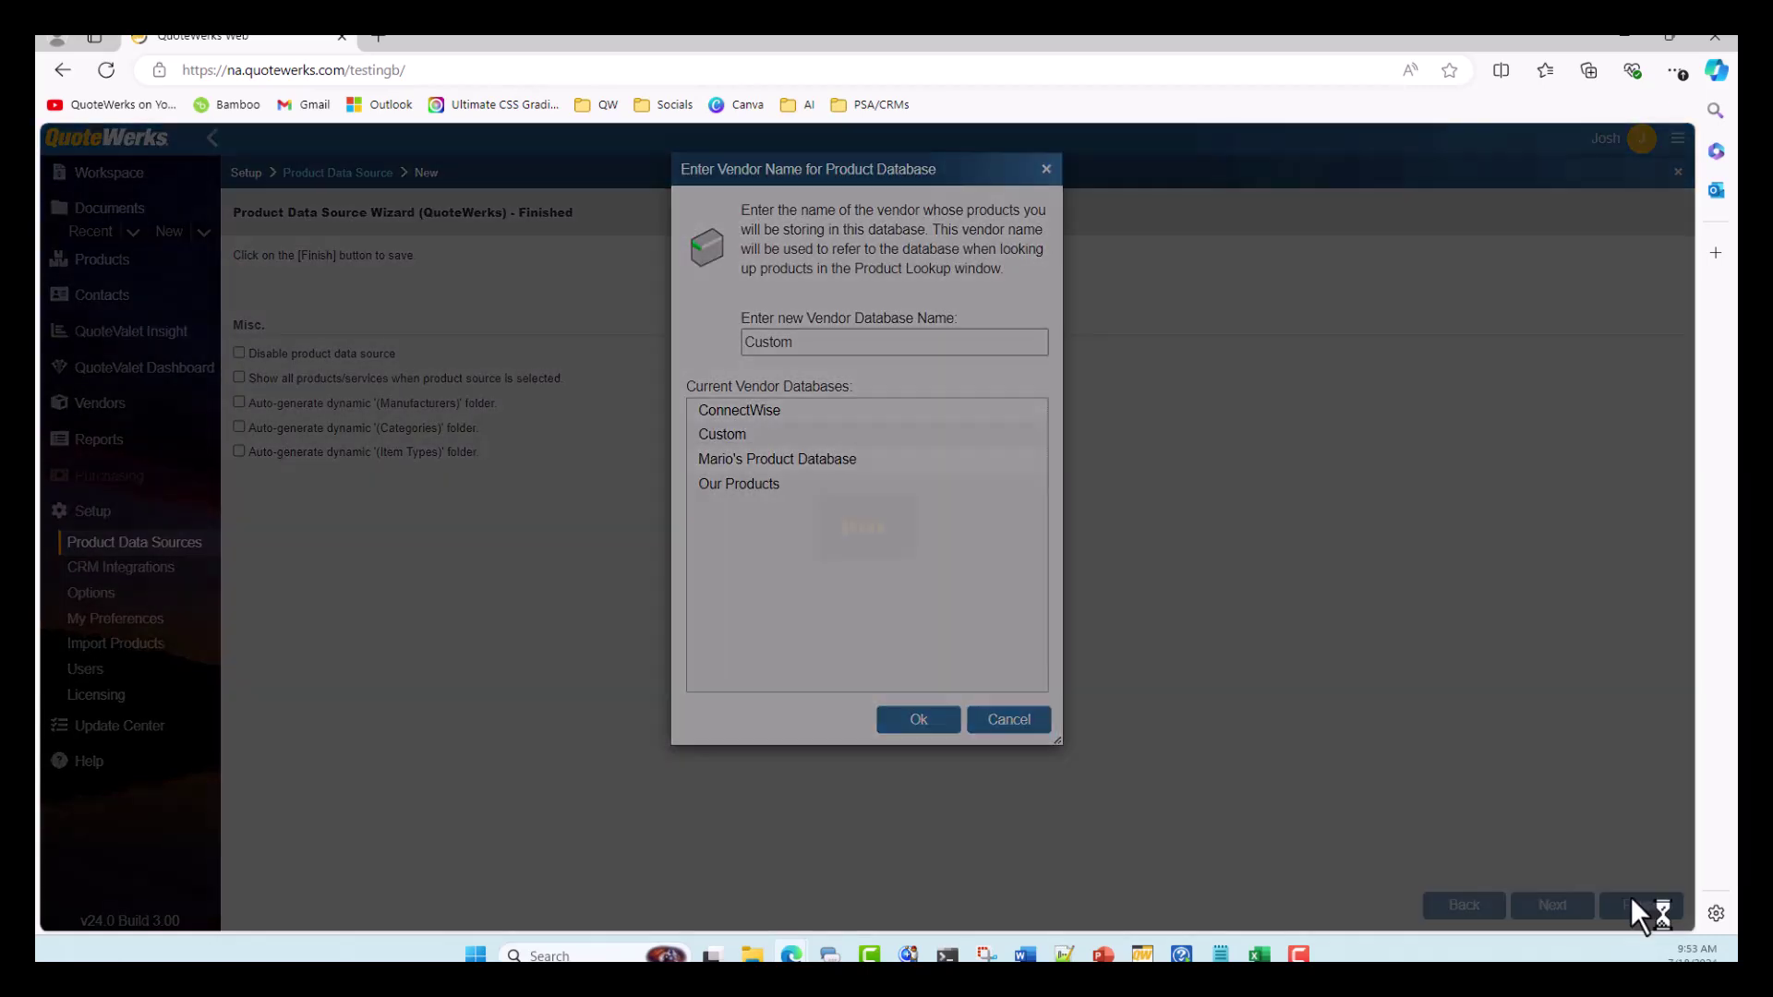
# Name the new vendor database TestDB and its SQL product table JLTable
pyautogui.write('TestDB')
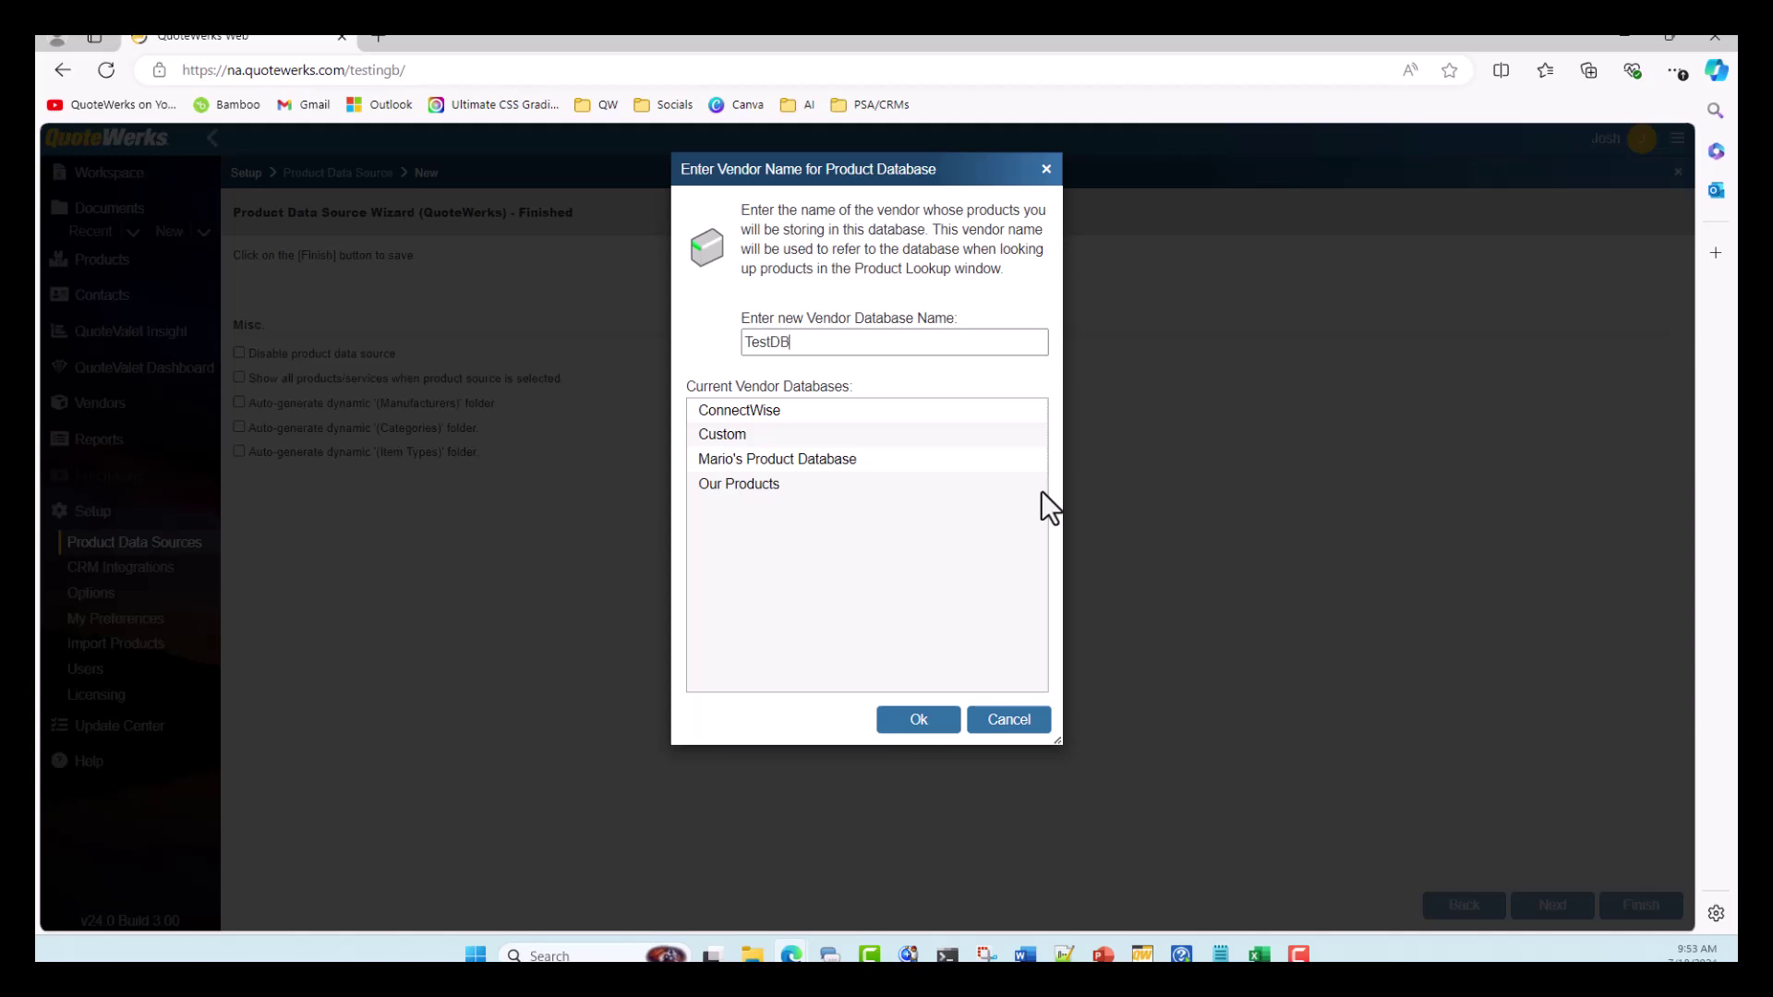
pyautogui.click(947, 721)
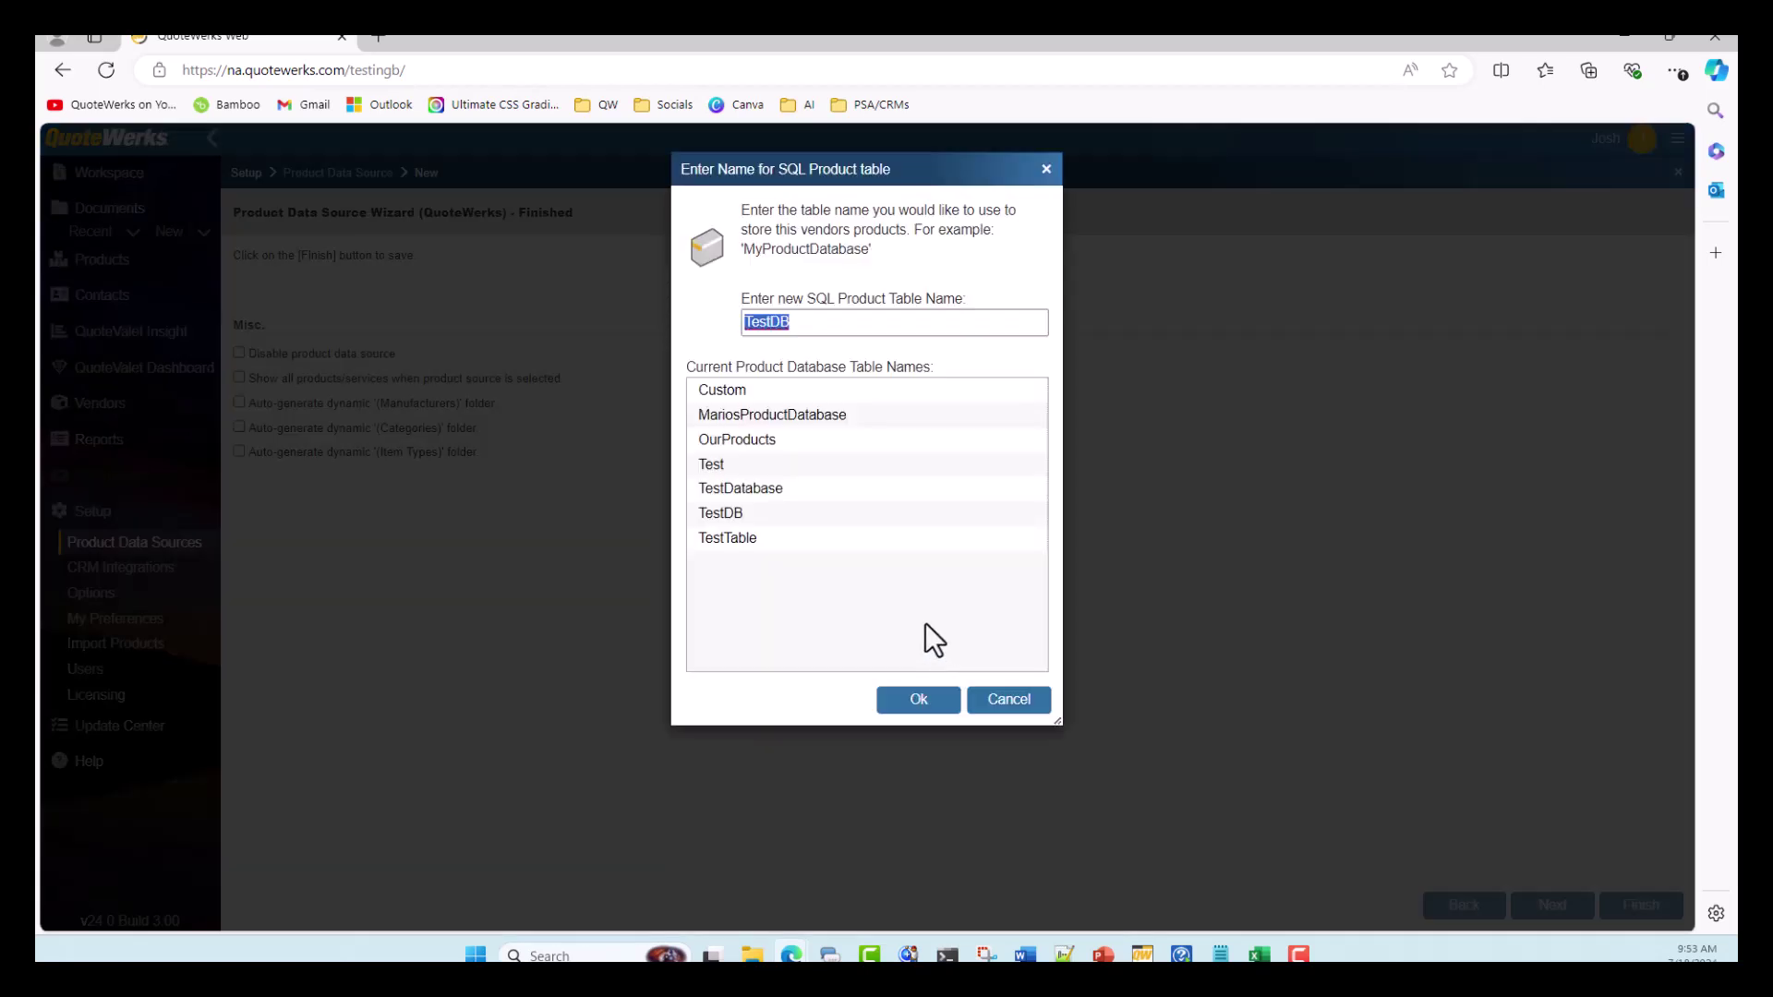
pyautogui.write('JLTable')
pyautogui.click(938, 705)
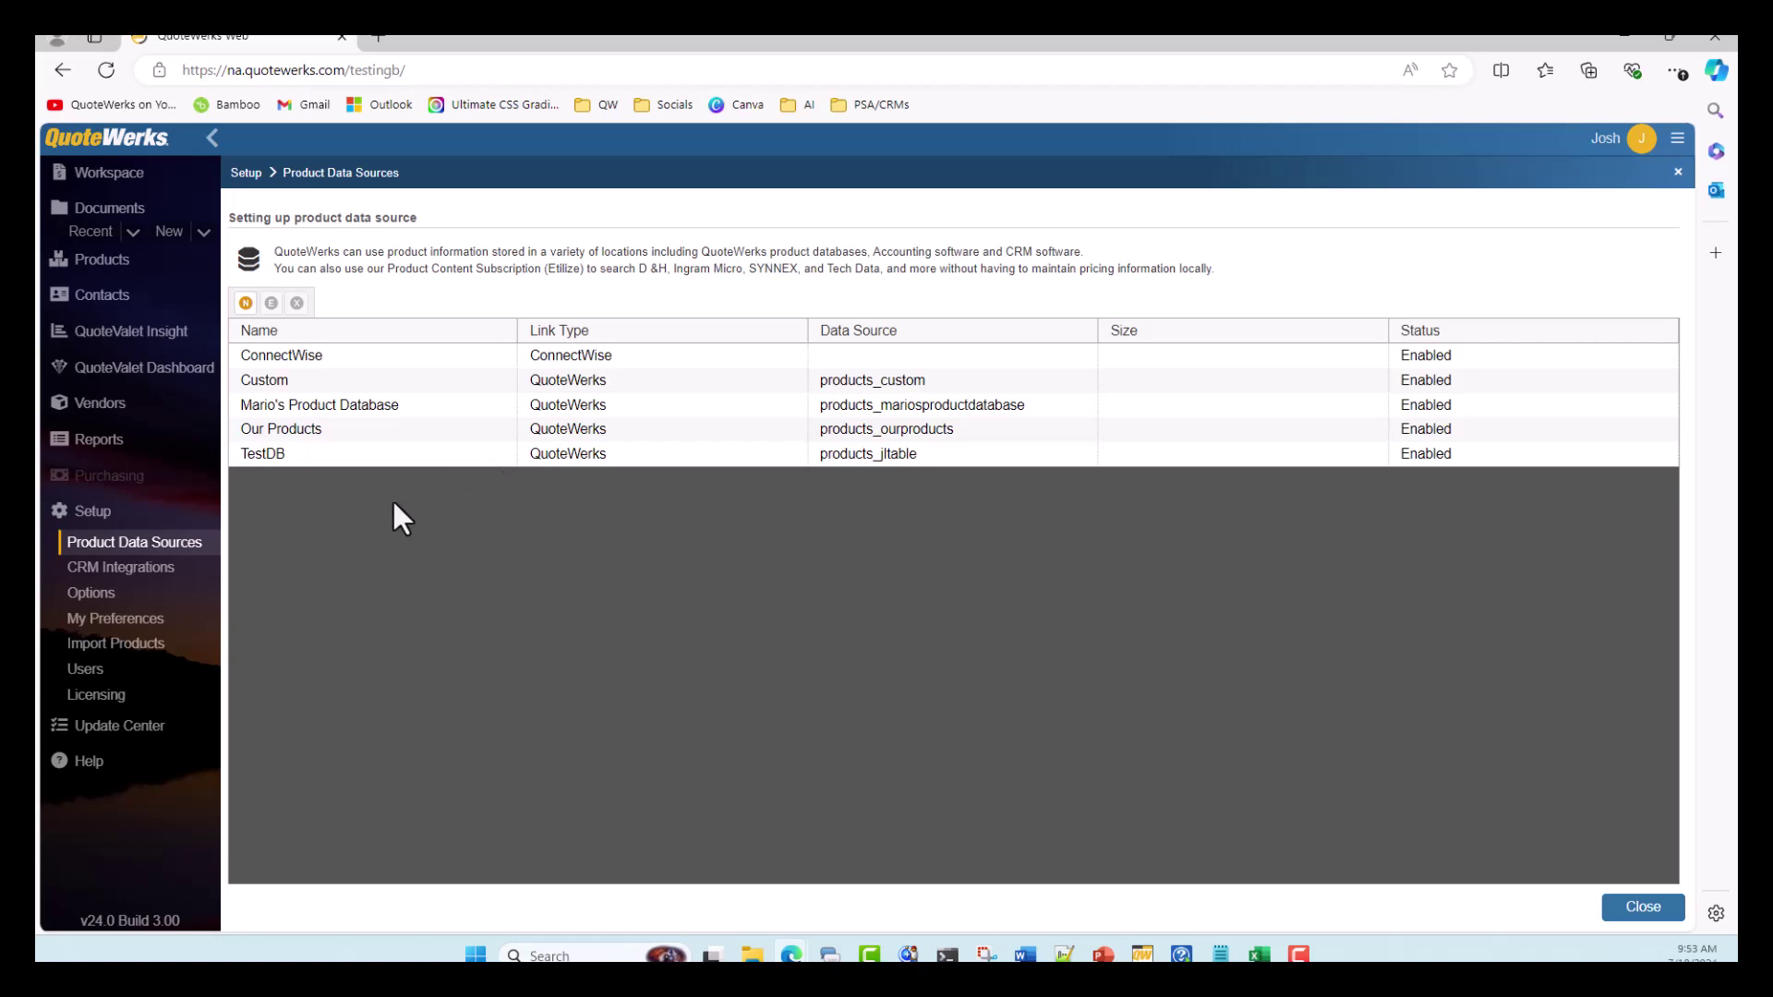
# Start a product import and choose the Product DB Sample file from the personal user folder on the ROOT_SHARE drive as its source
pyautogui.click(177, 646)
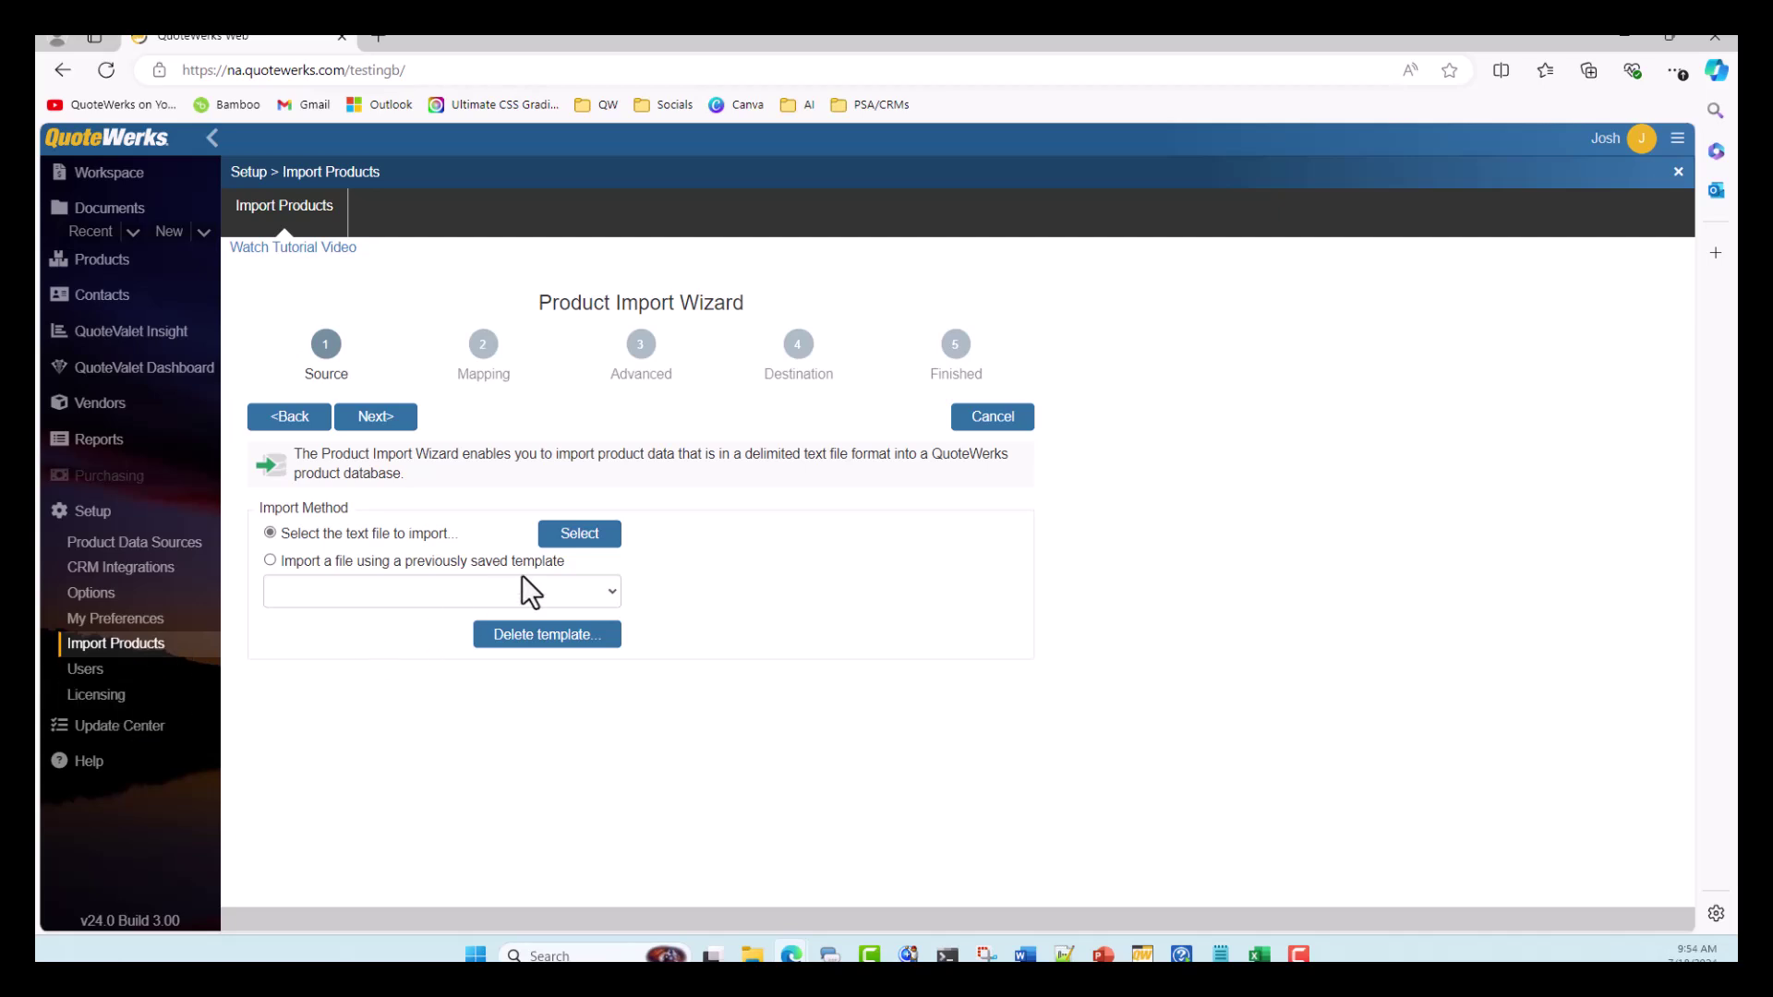
pyautogui.click(556, 538)
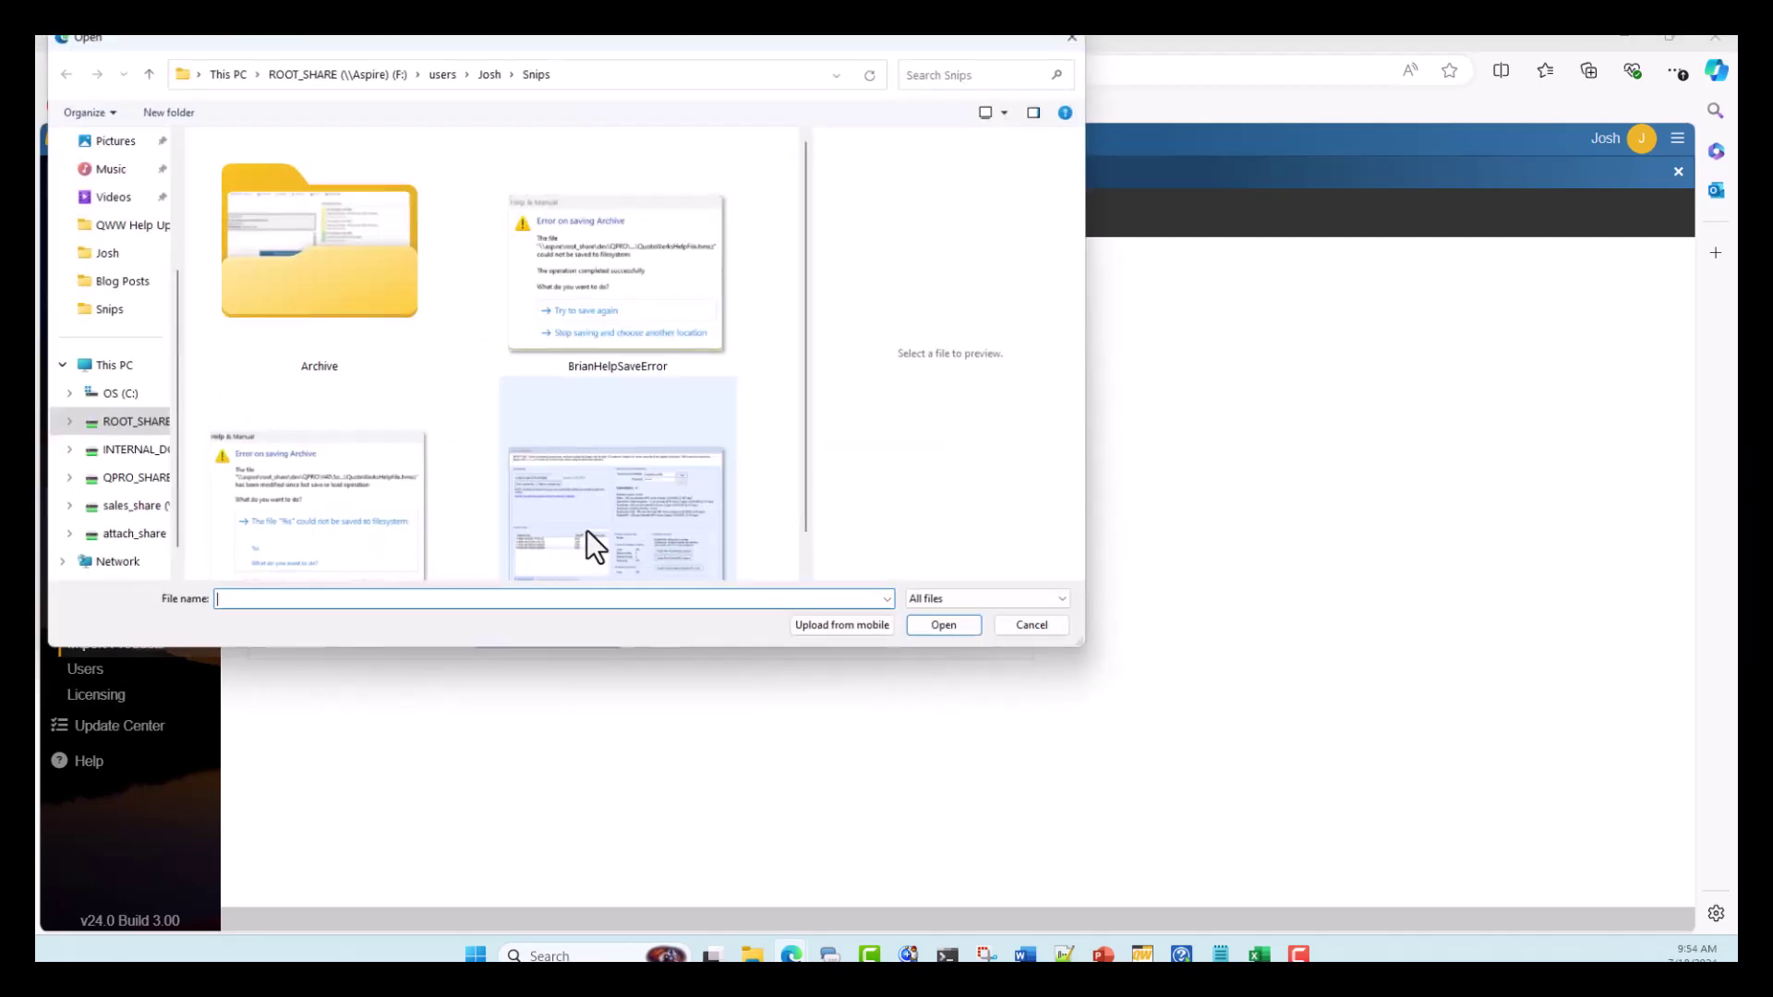
pyautogui.click(116, 427)
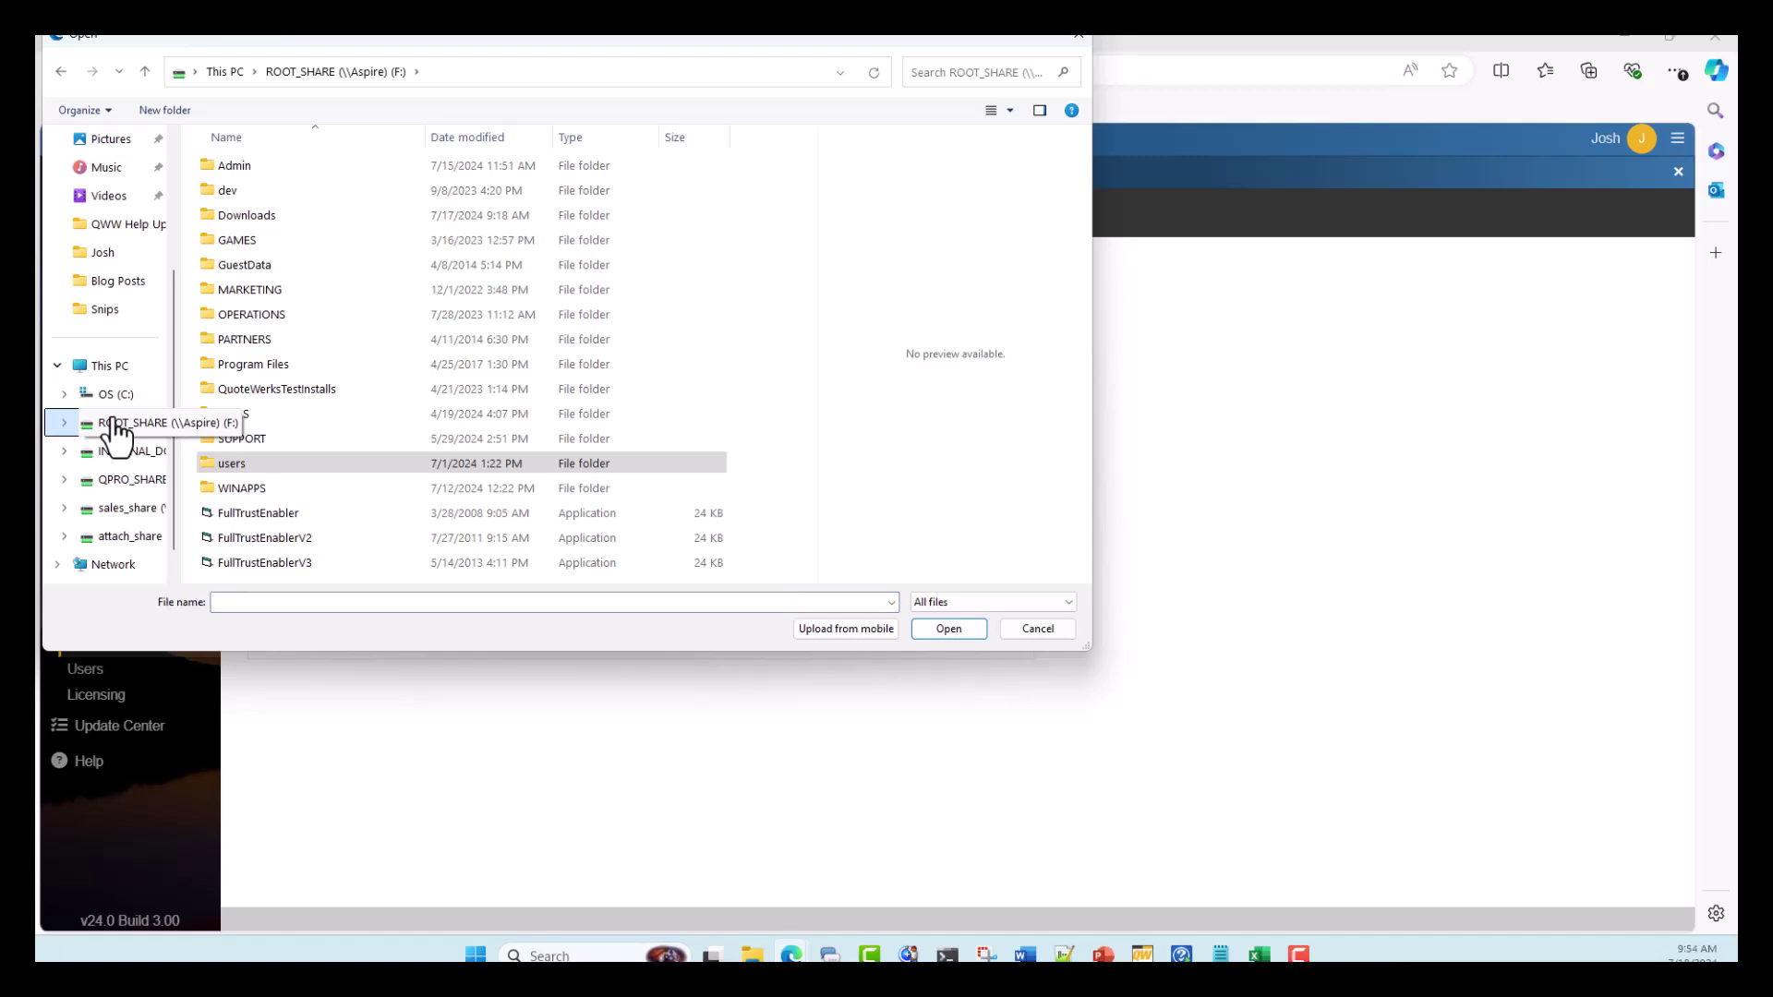
pyautogui.doubleClick(230, 465)
pyautogui.doubleClick(230, 485)
pyautogui.scroll(-6, 242, 475)
pyautogui.scroll(-1, 246, 467)
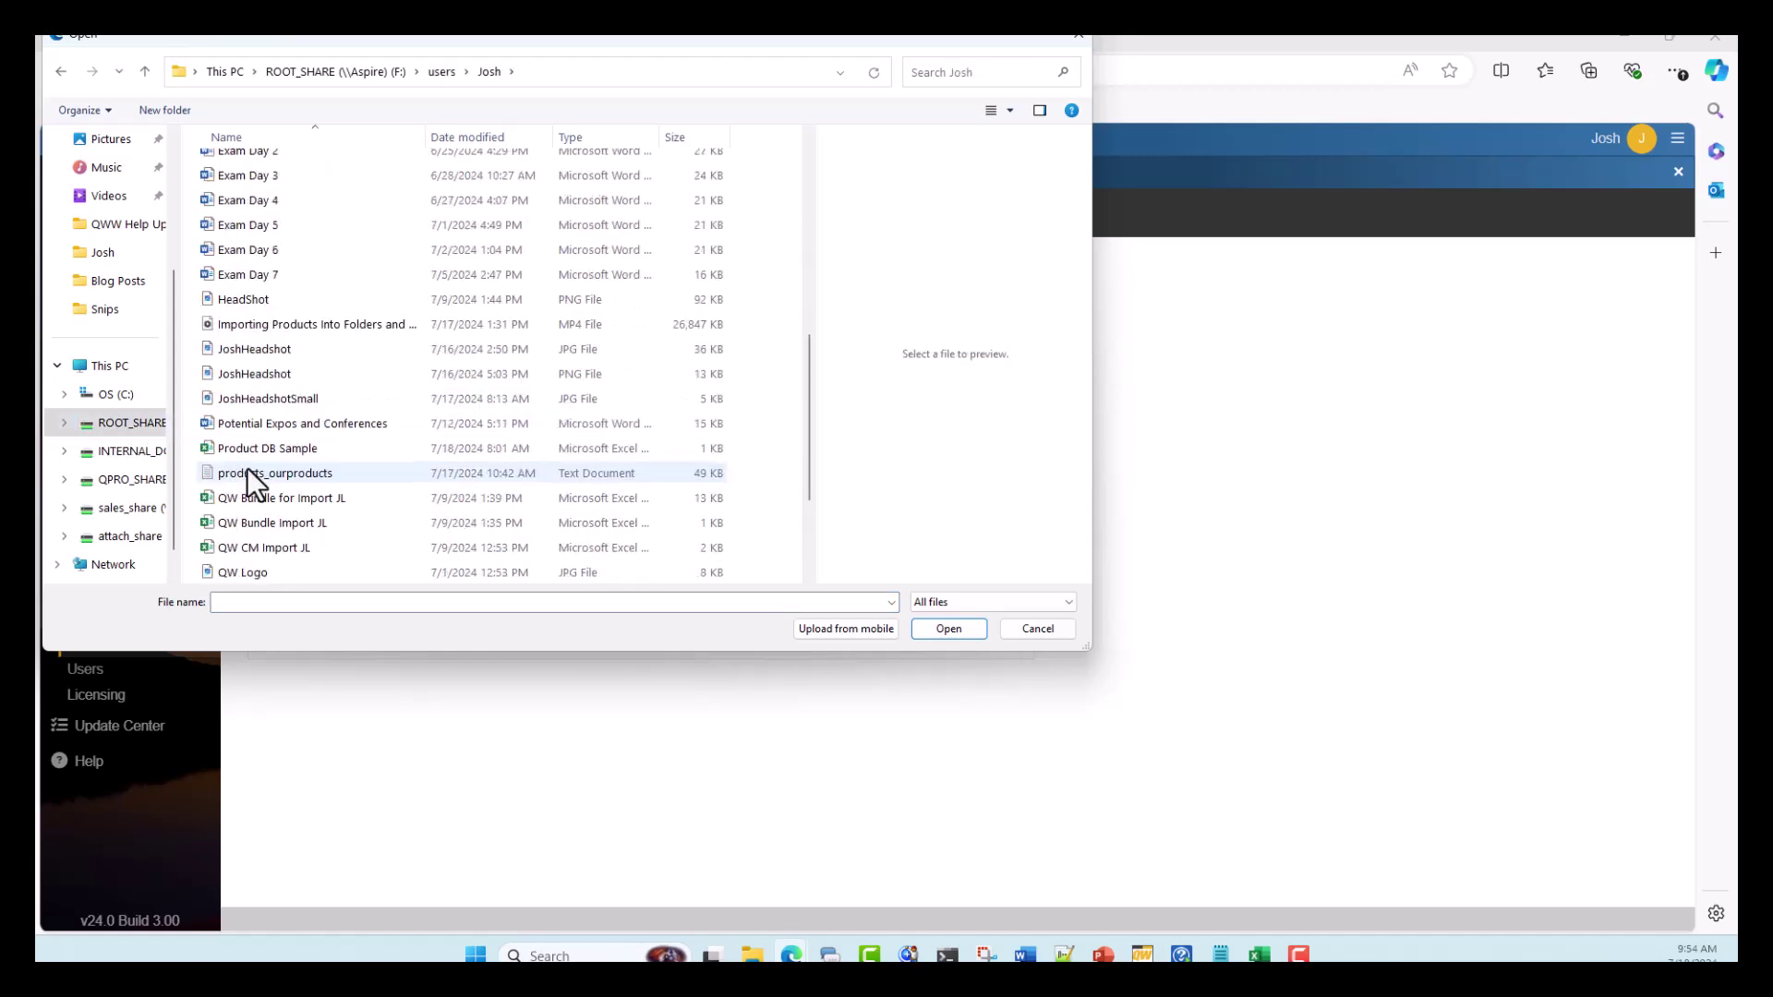
pyautogui.scroll(-1, 247, 468)
pyautogui.click(296, 374)
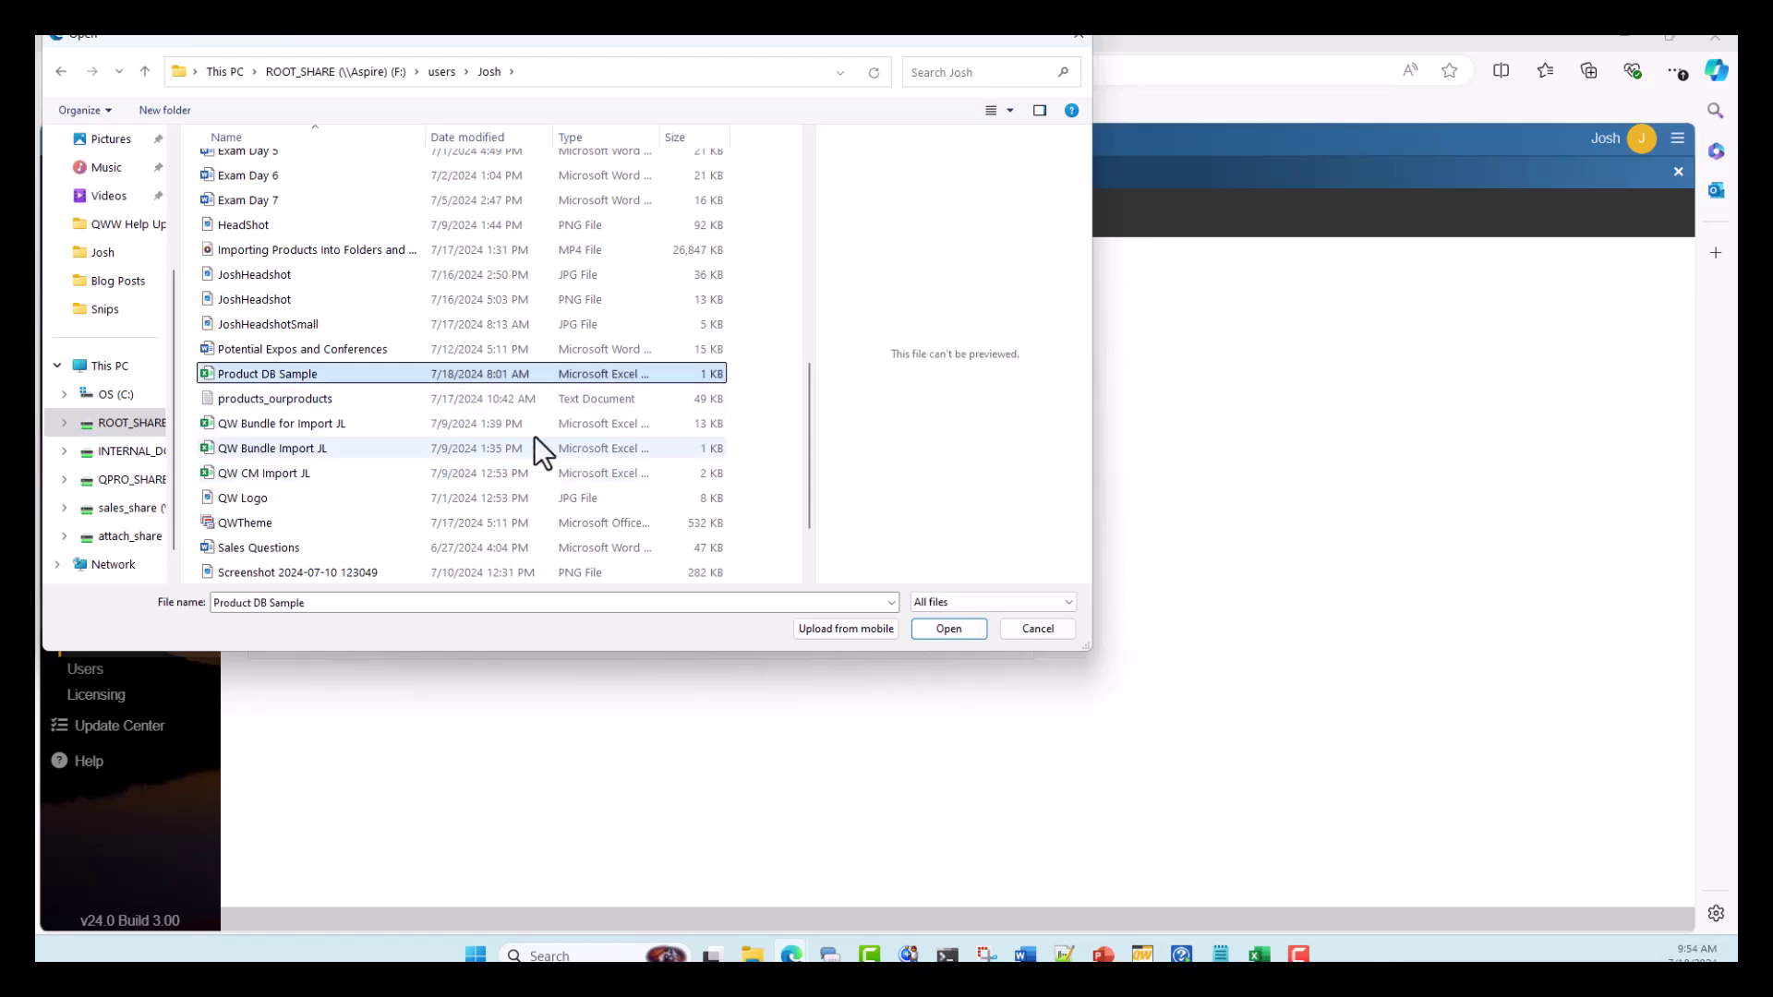
pyautogui.click(942, 629)
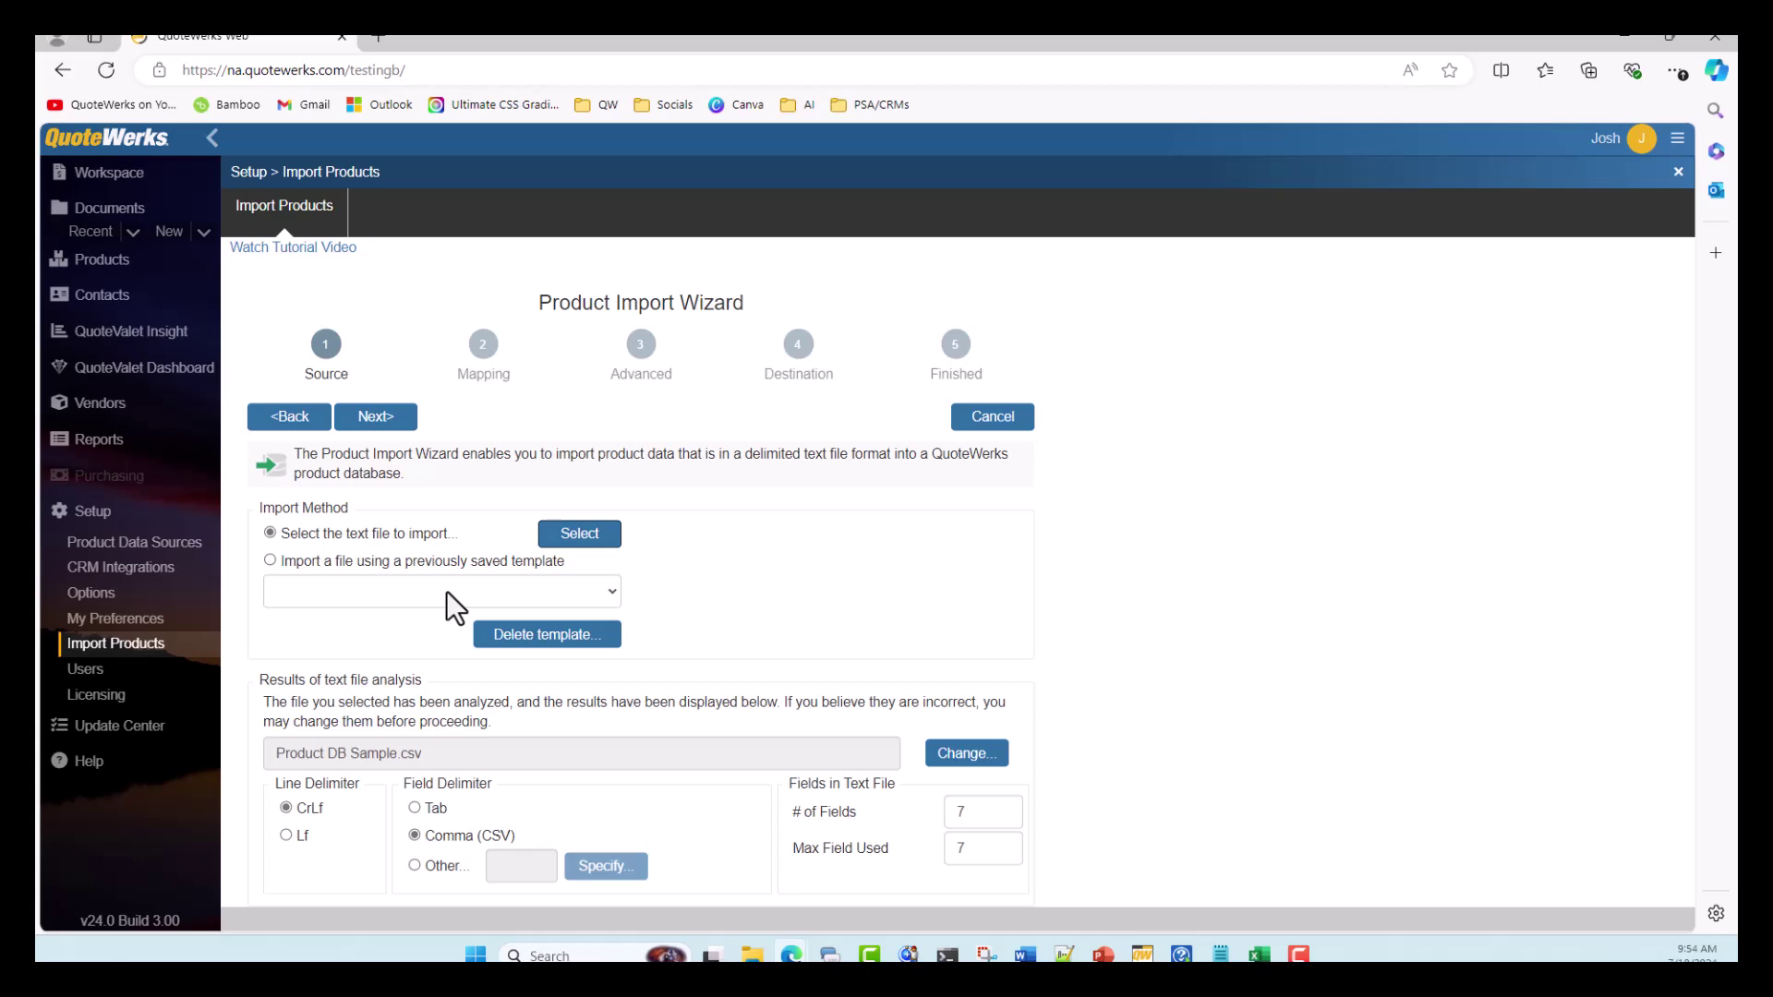
# Accept the source file settings and map Manufacturer Part # to <Field1> and Description to <Field2>
pyautogui.click(405, 427)
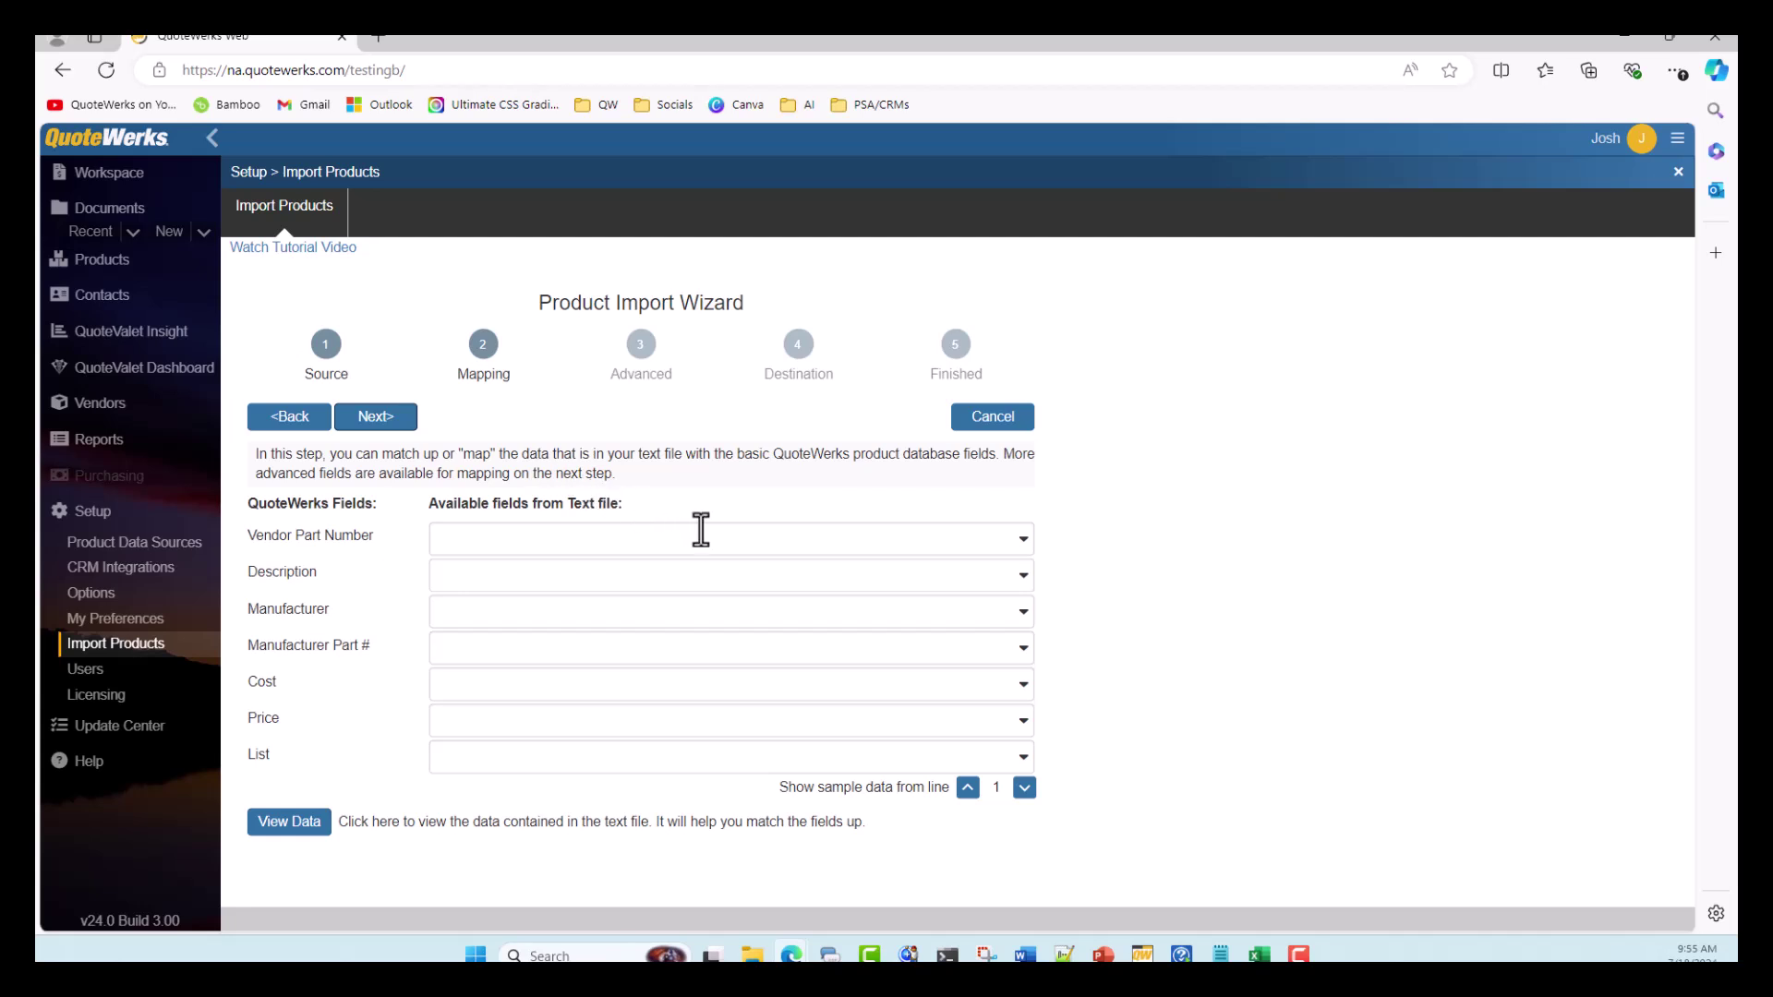
pyautogui.click(1023, 657)
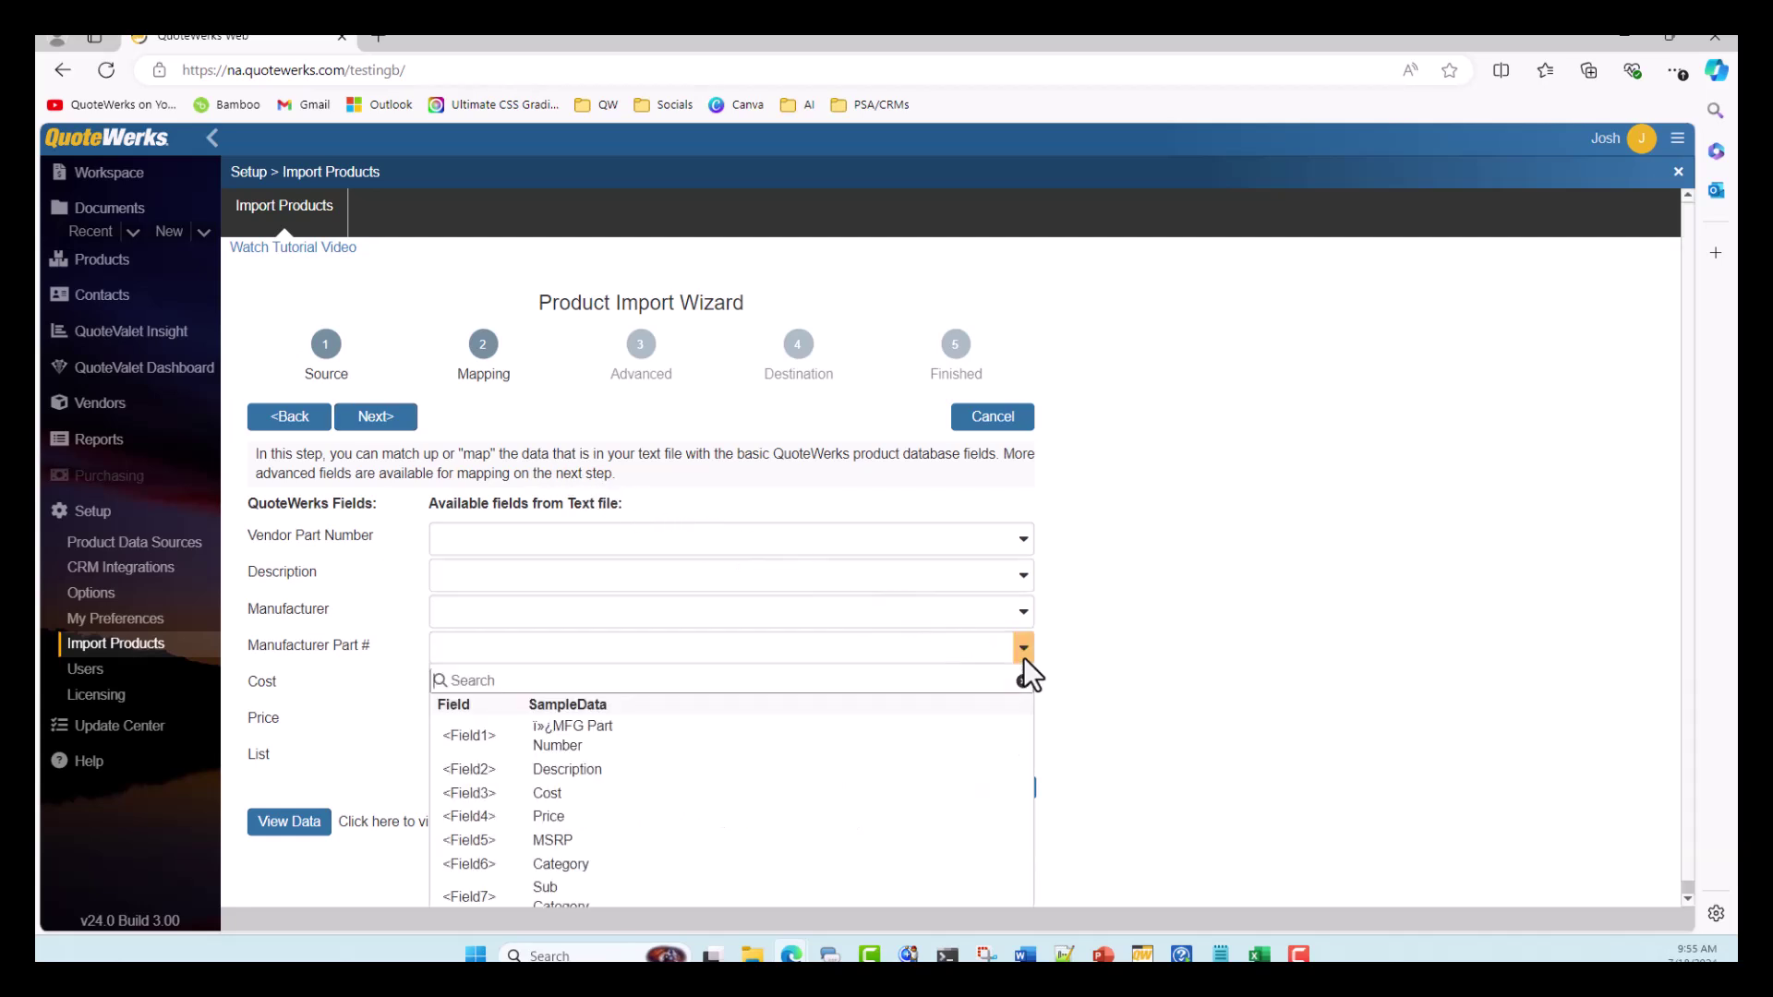
pyautogui.click(761, 738)
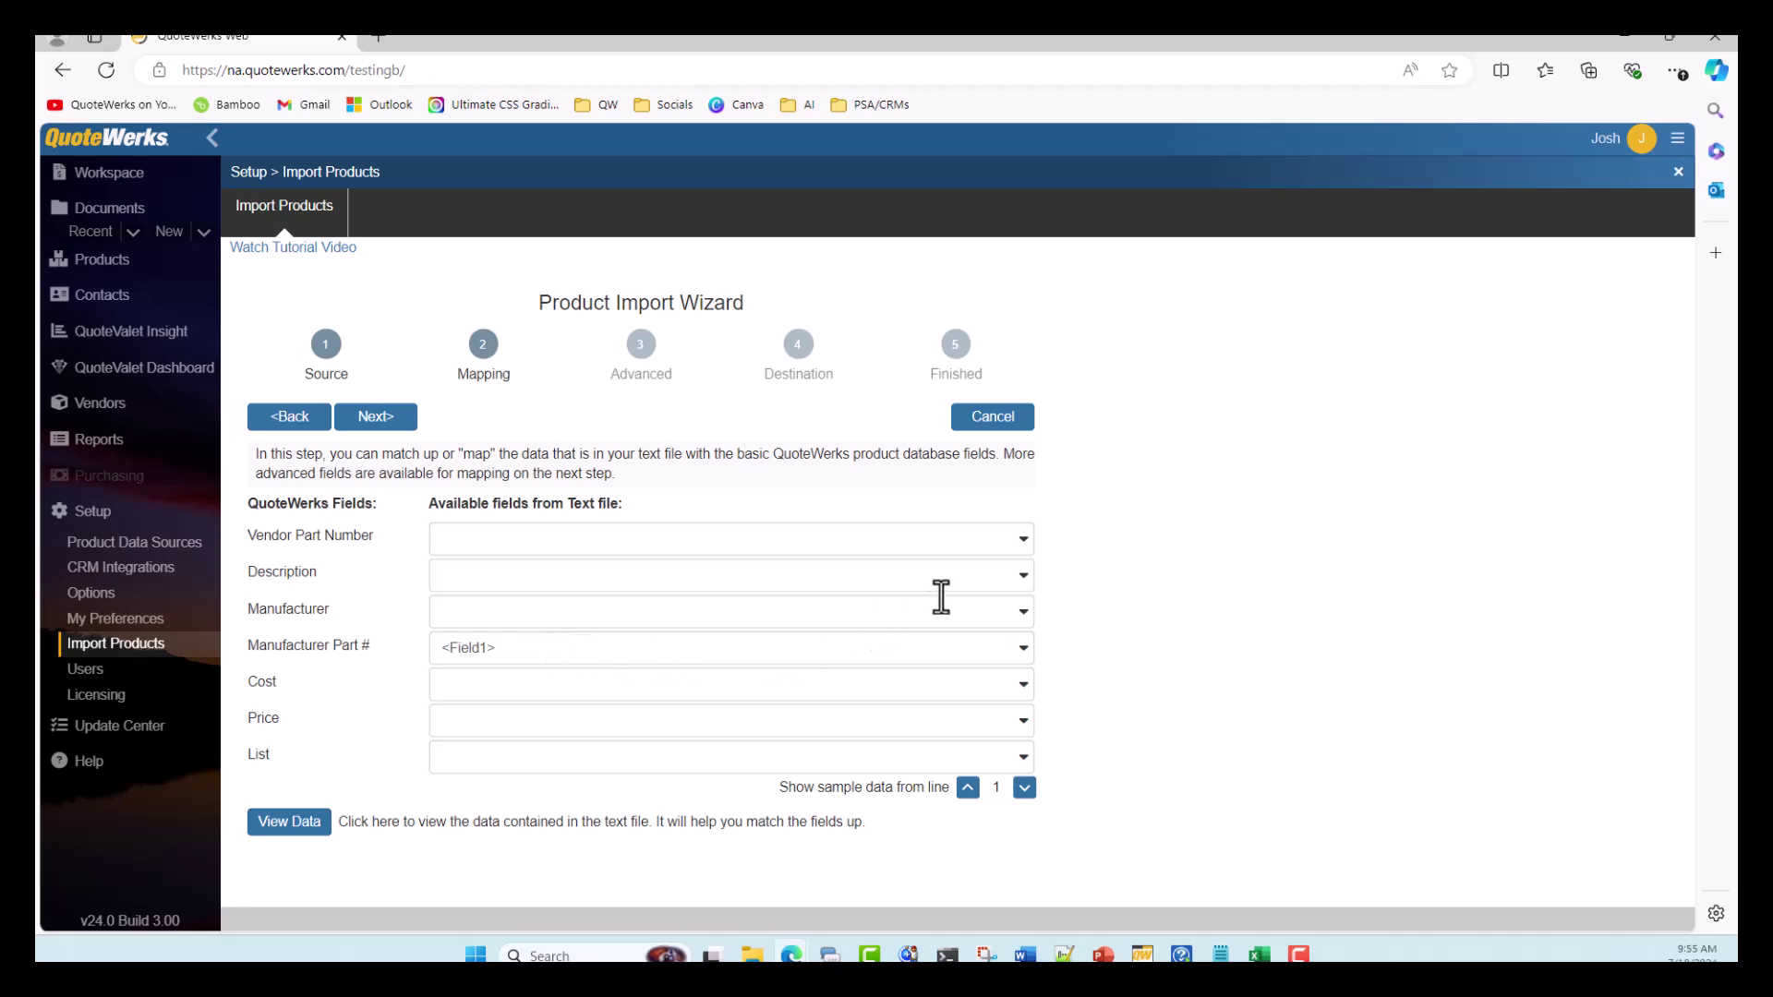
pyautogui.click(1019, 578)
pyautogui.click(789, 698)
# Map Cost to <Field3>, Price to <Field4> and List to <Field5>, and check the mapping against the text file's data
pyautogui.click(1021, 684)
pyautogui.click(704, 831)
pyautogui.click(1019, 722)
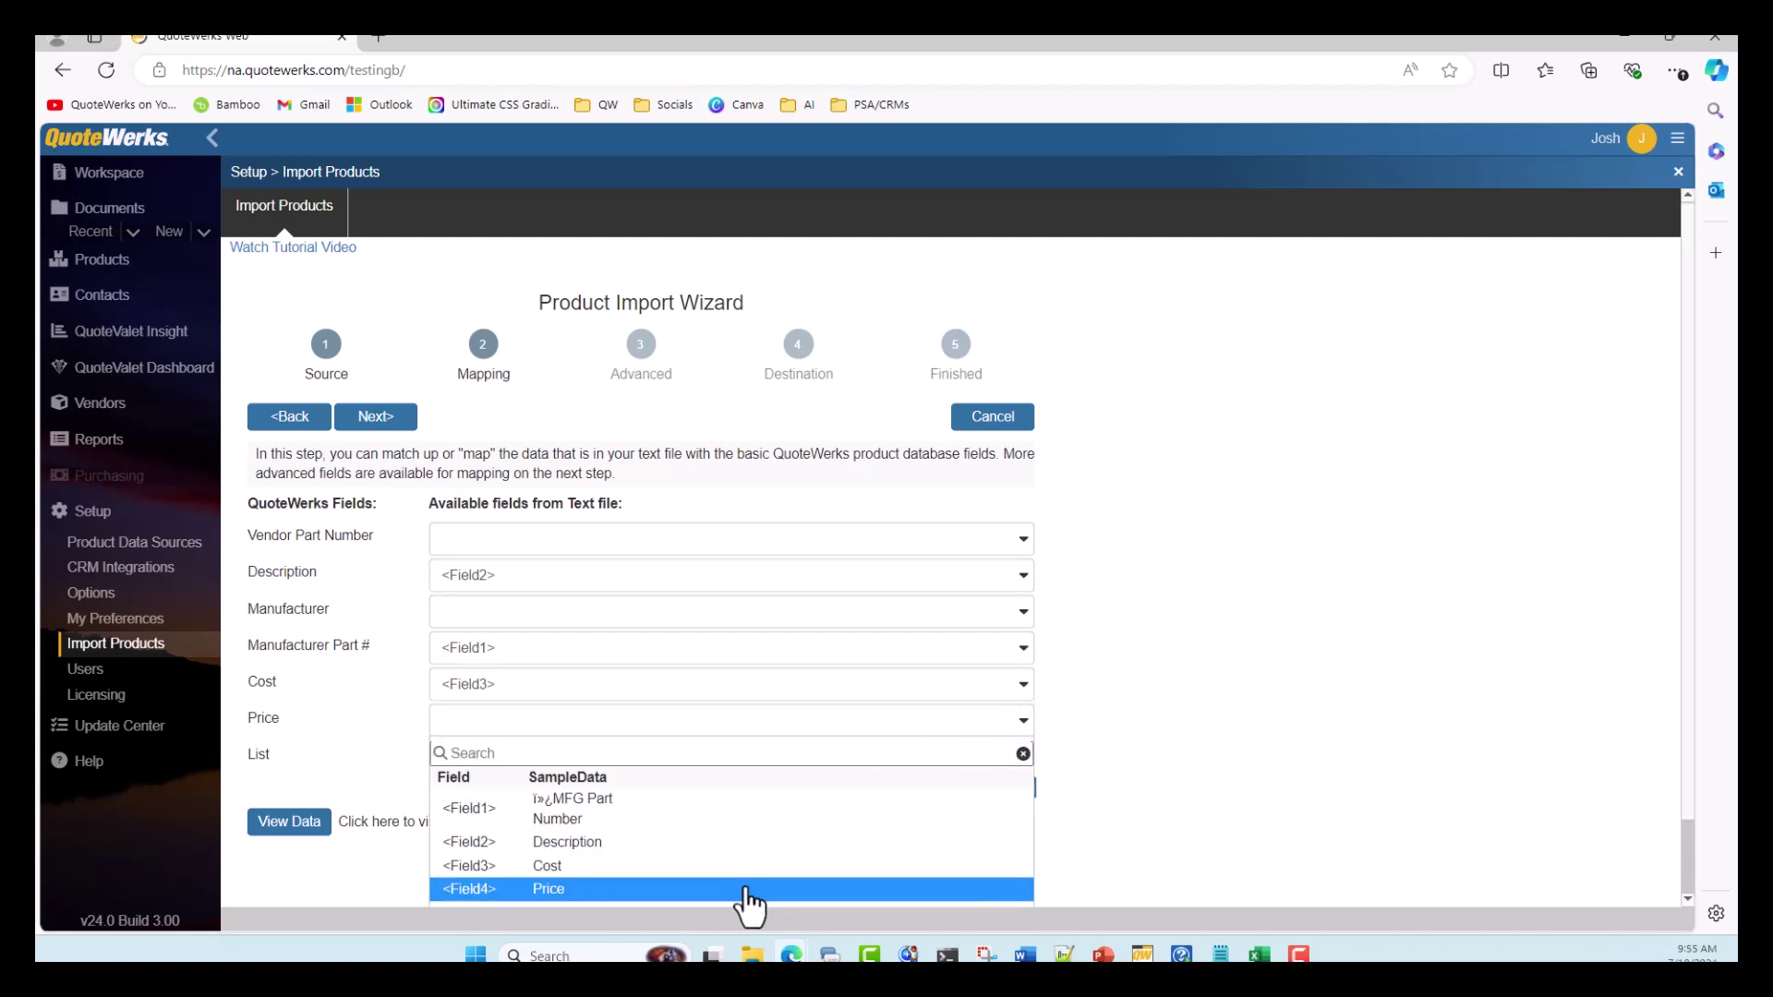
pyautogui.click(746, 888)
pyautogui.click(1019, 761)
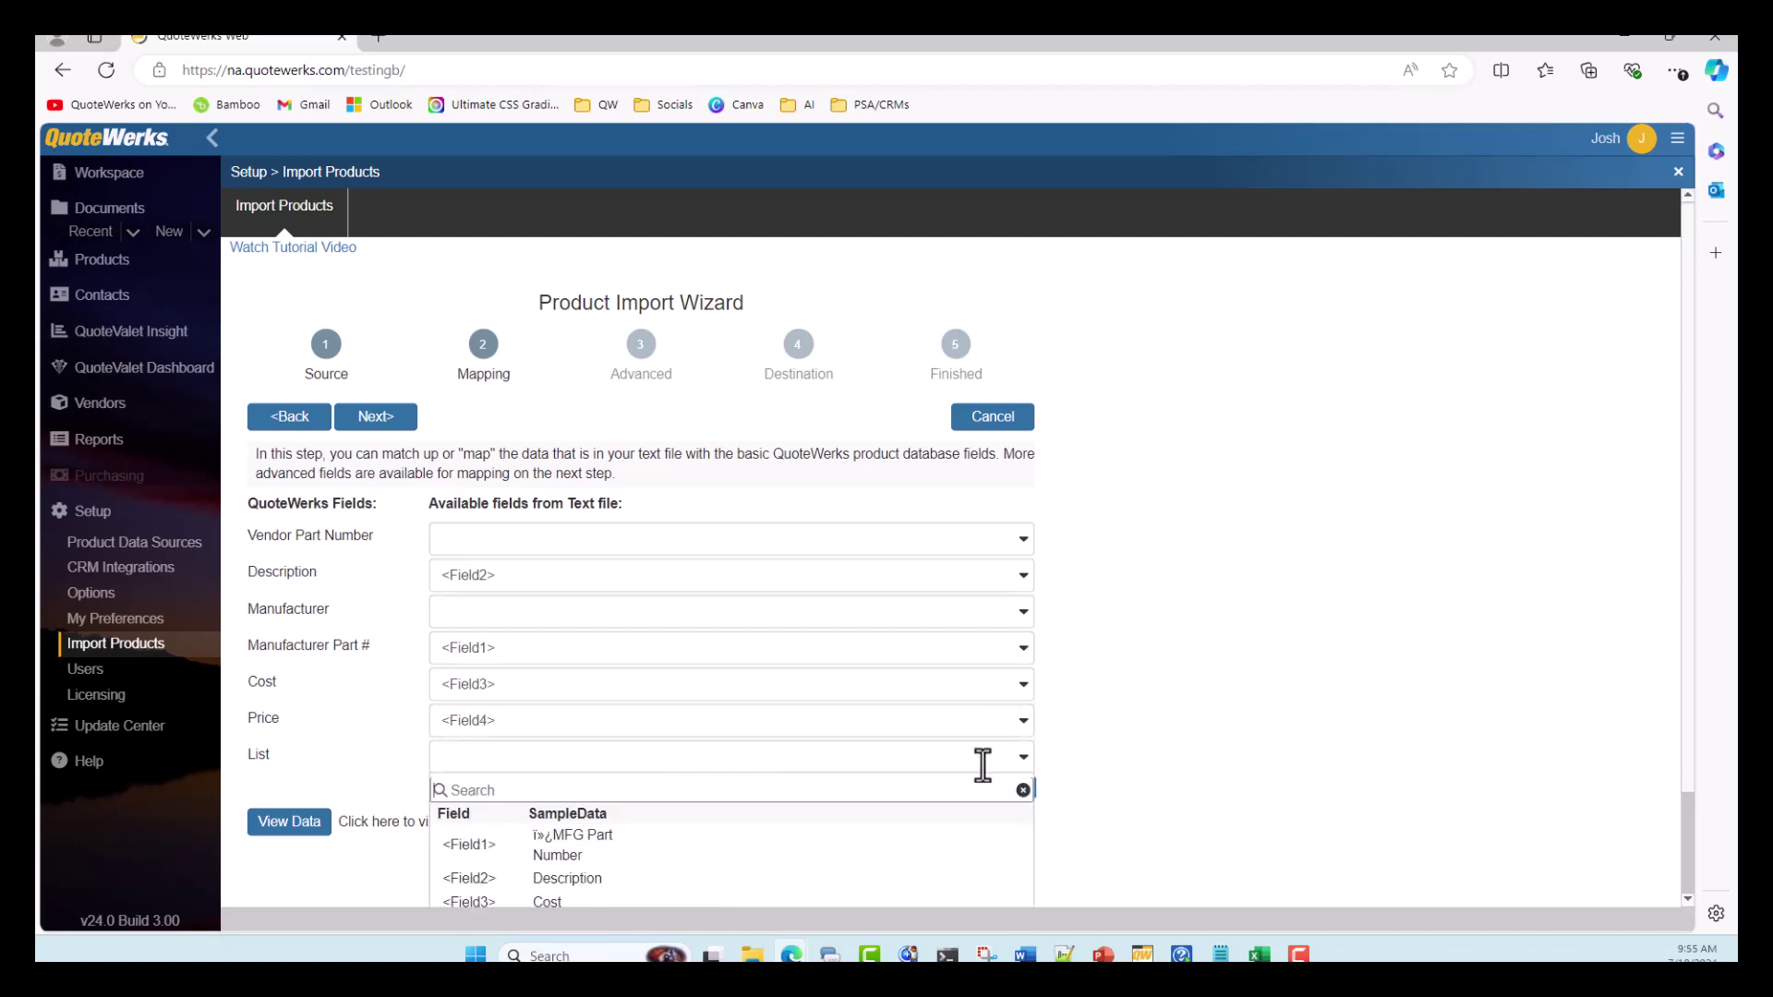
pyautogui.scroll(-1, 979, 764)
pyautogui.click(721, 829)
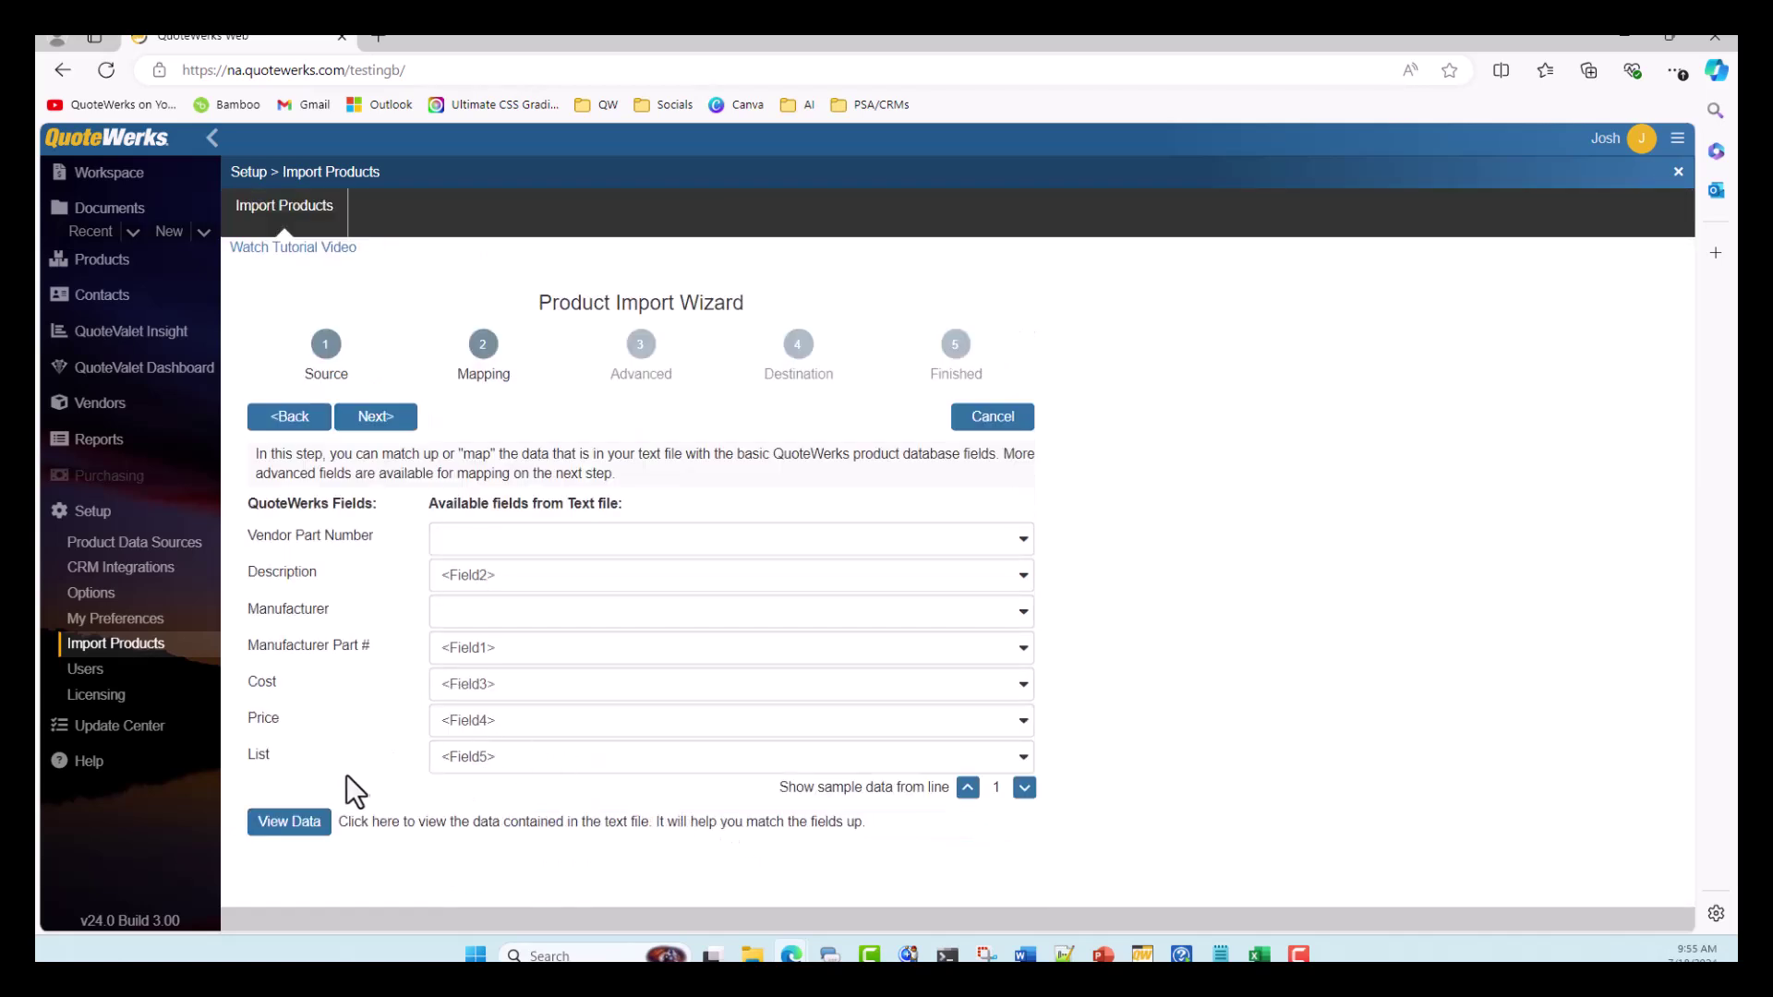
pyautogui.click(289, 825)
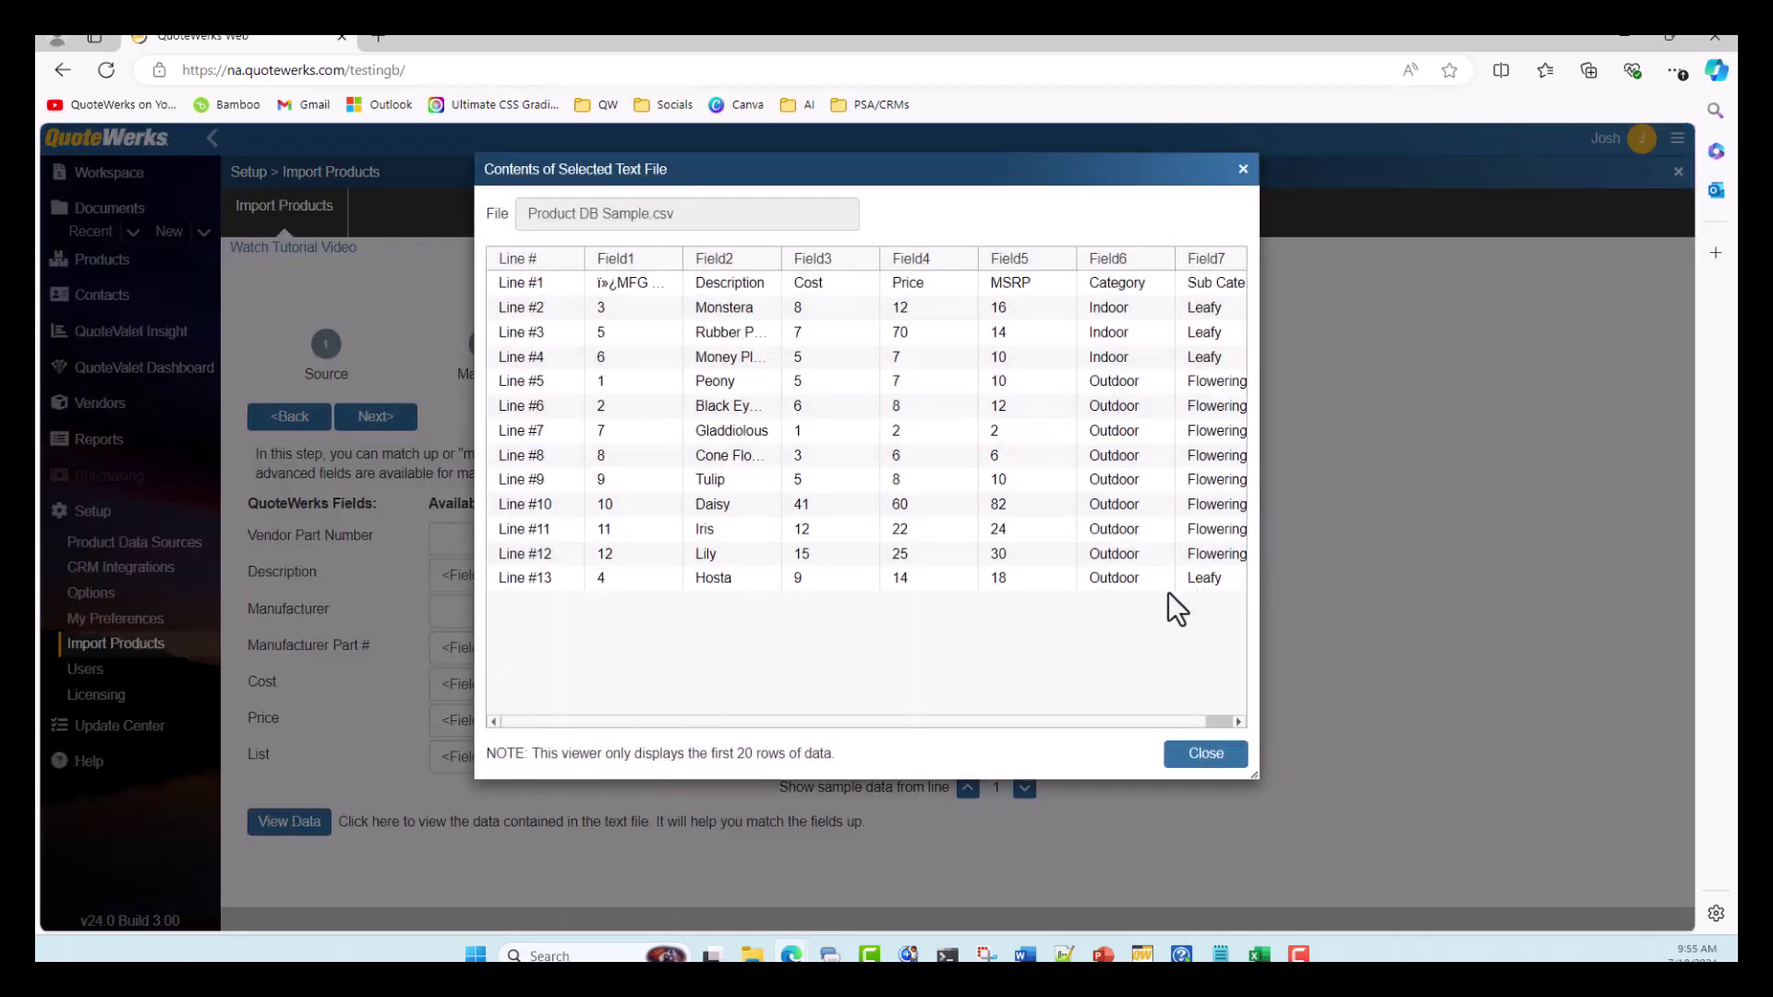
pyautogui.click(1197, 754)
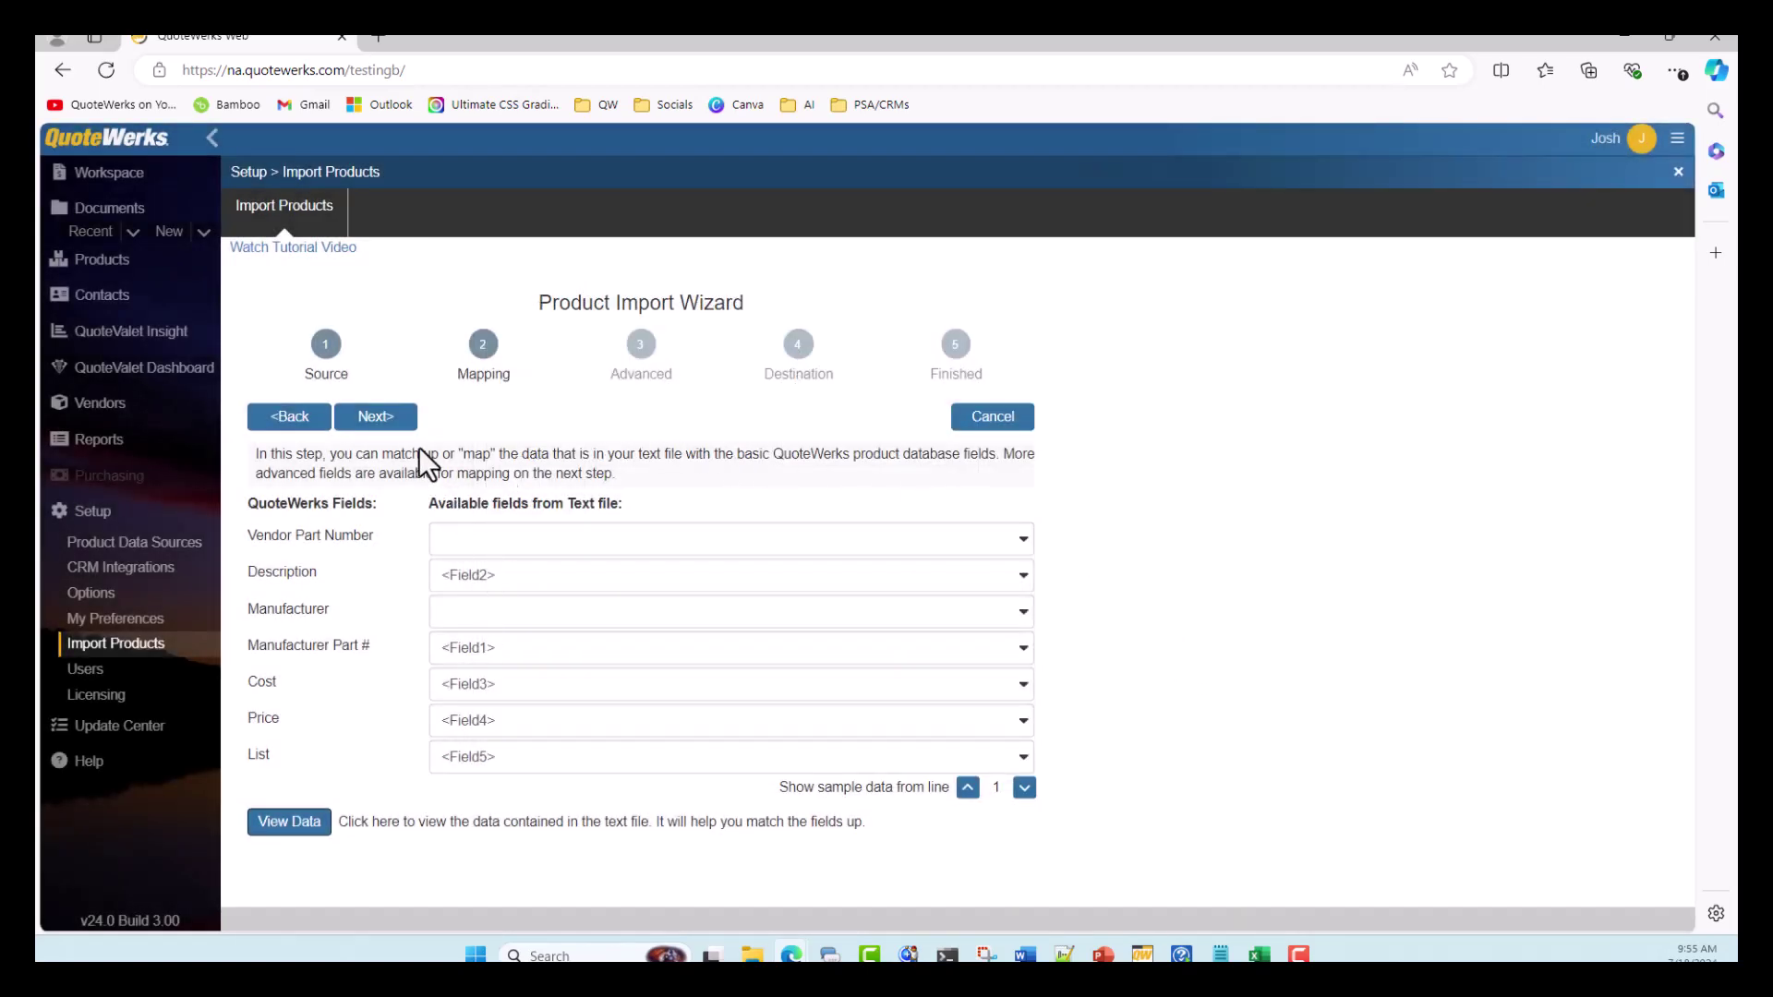
# In the advanced mapping, find the folder fields and map [&FolderName] to the Category field, <Field6>
pyautogui.click(375, 417)
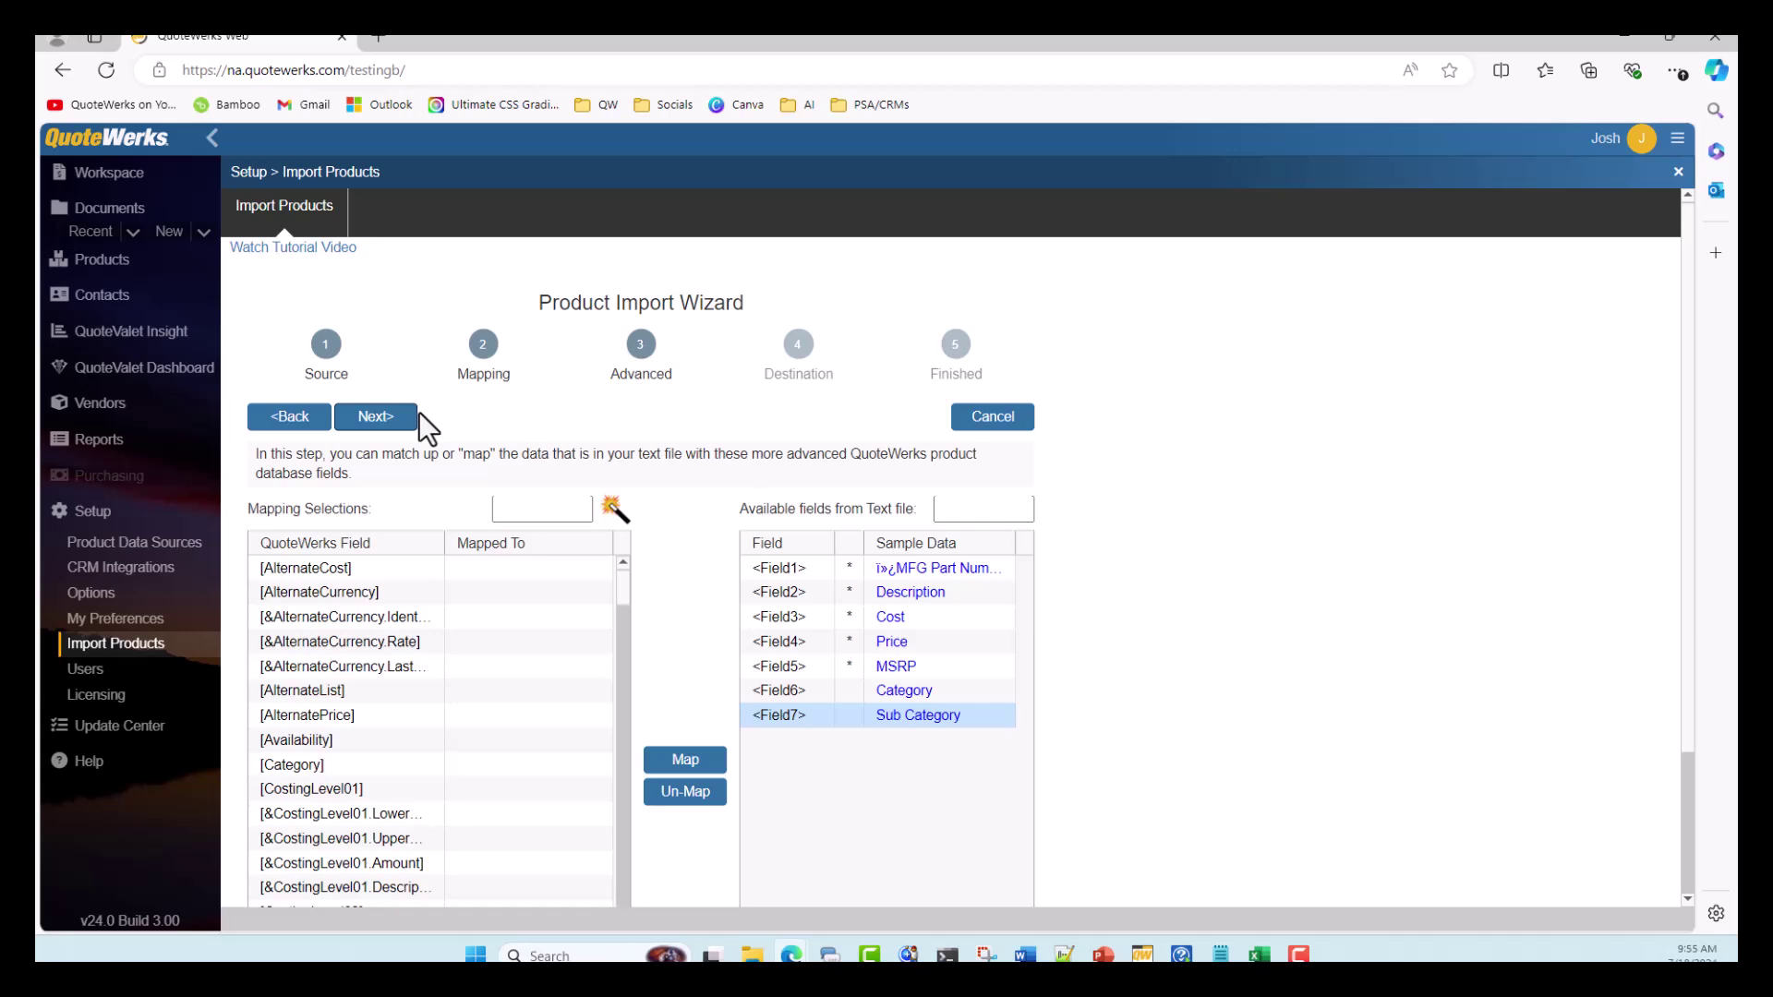
pyautogui.click(563, 514)
pyautogui.write('folder')
pyautogui.moveTo(623, 573); pyautogui.dragTo(623, 788)
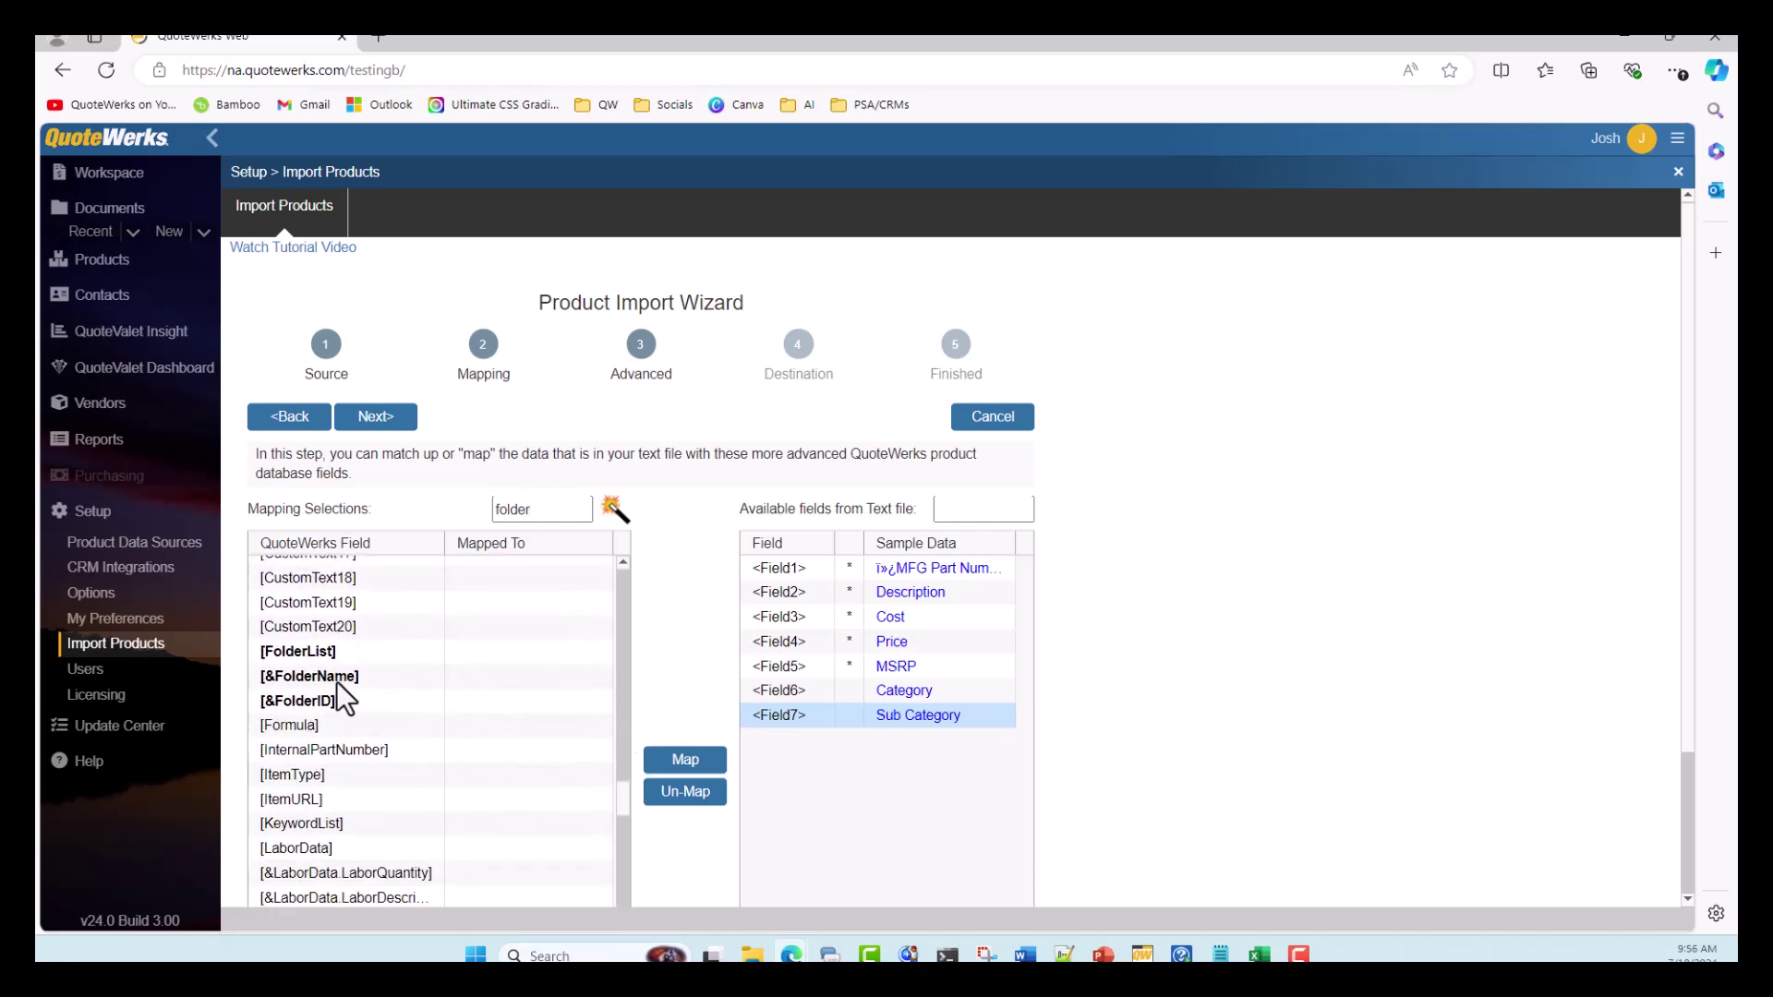
pyautogui.click(297, 684)
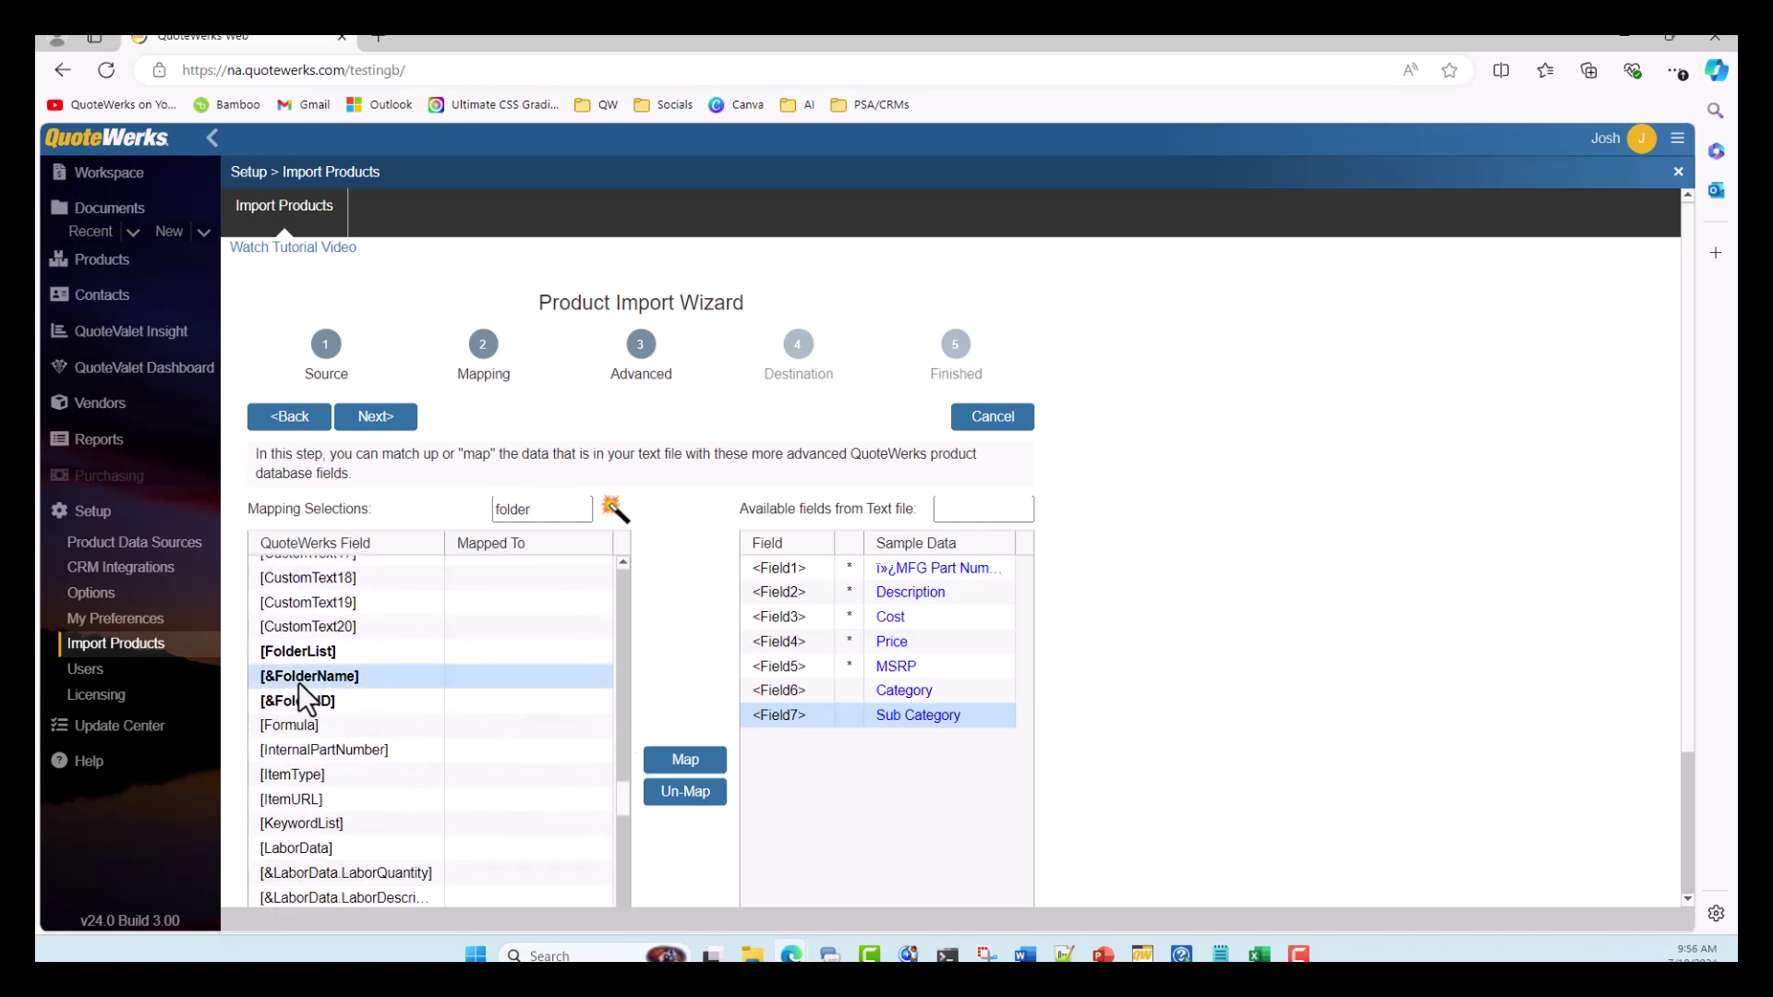
pyautogui.click(776, 692)
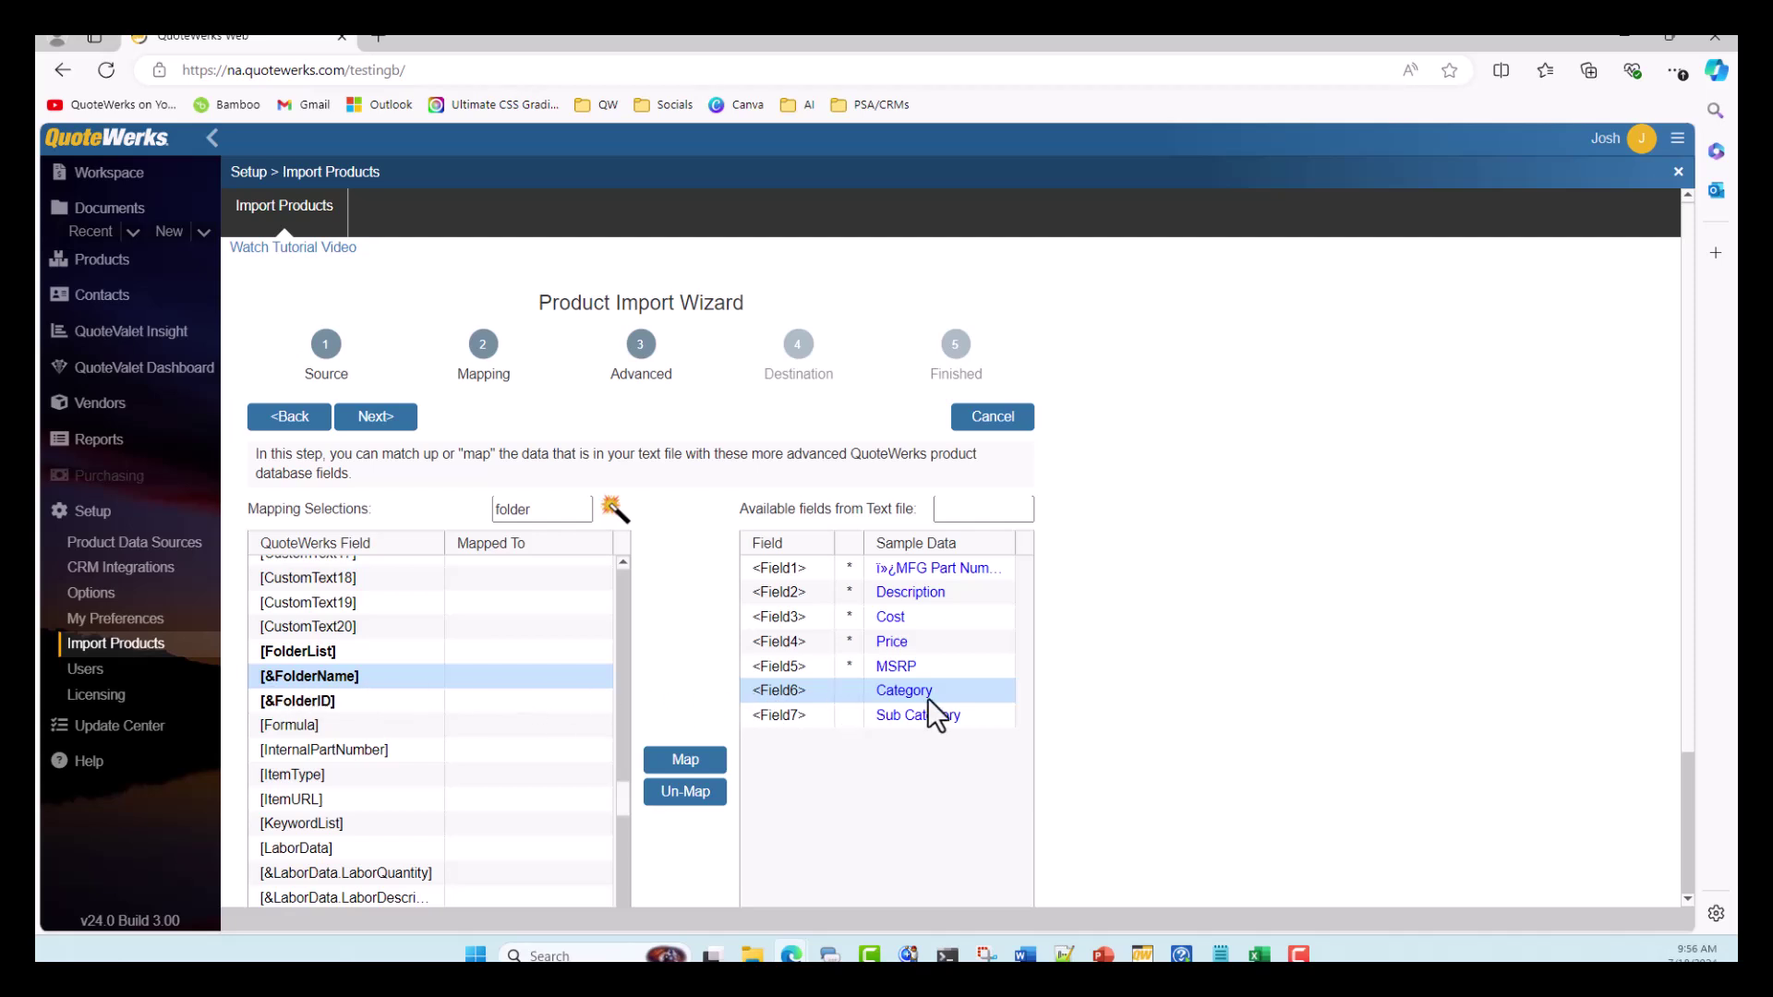
pyautogui.click(685, 759)
# Set the import expression of [&FolderName] to <Field6>\<Field7> so that subcategories form subfolders
pyautogui.scroll(-2, 670, 662)
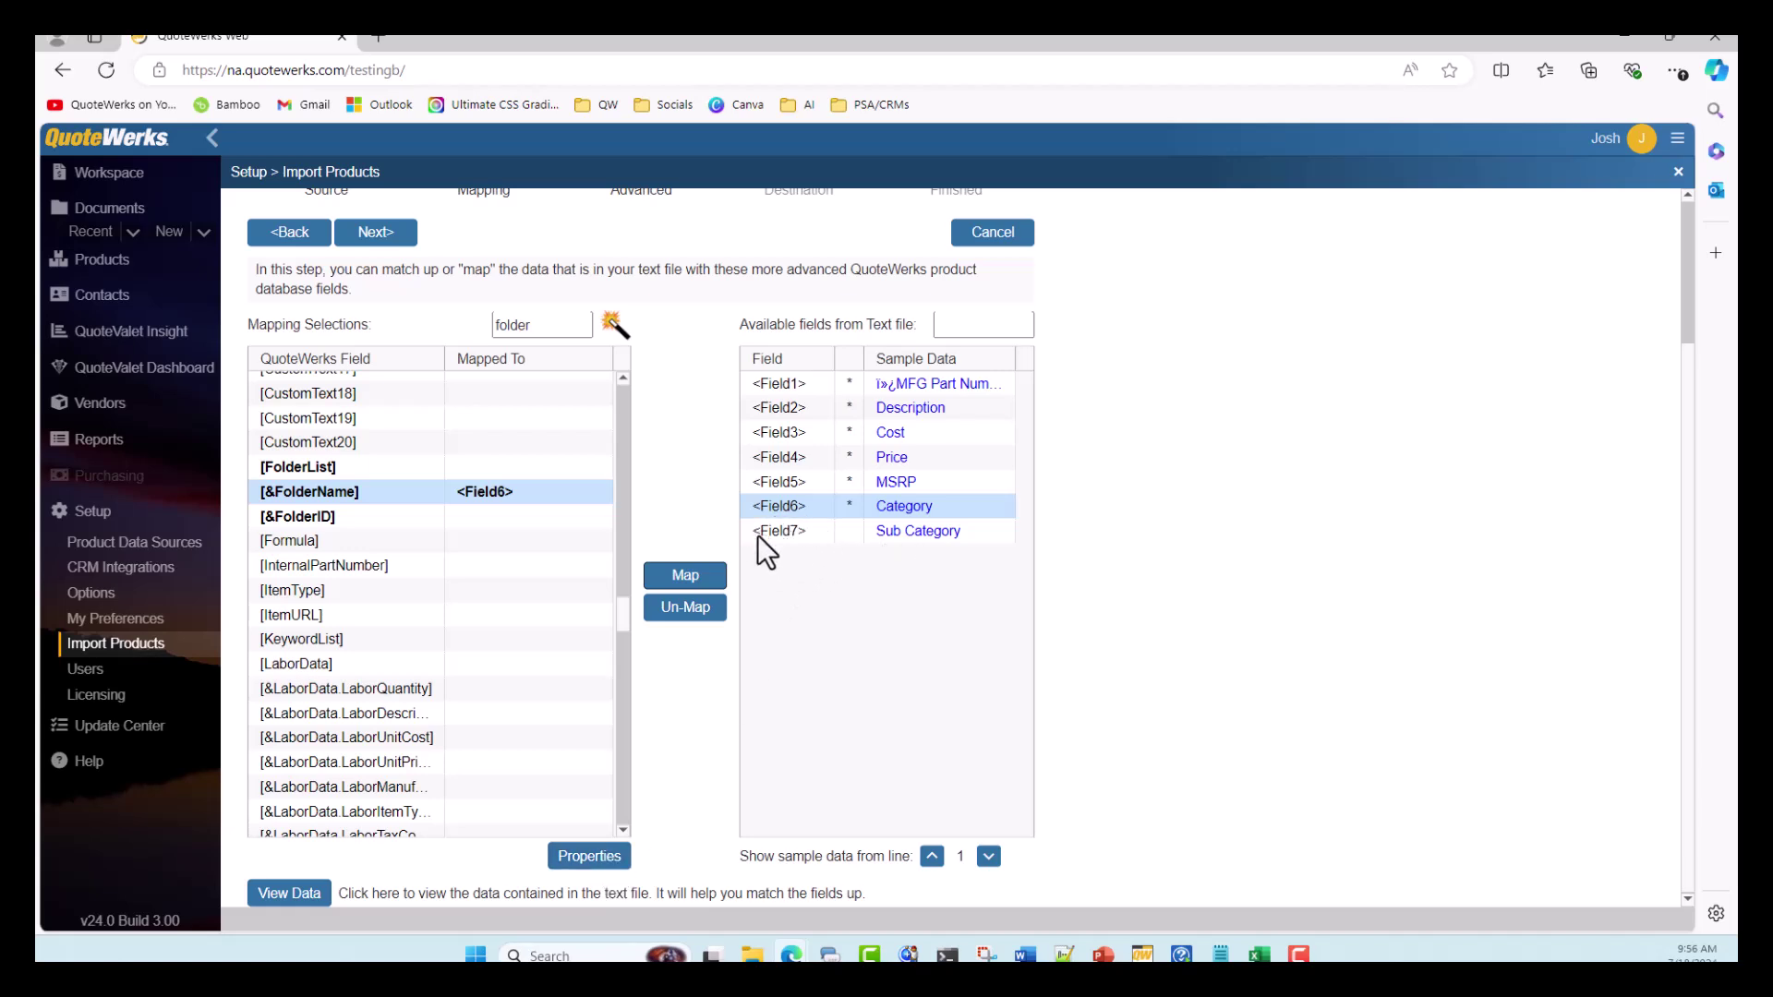
pyautogui.click(596, 855)
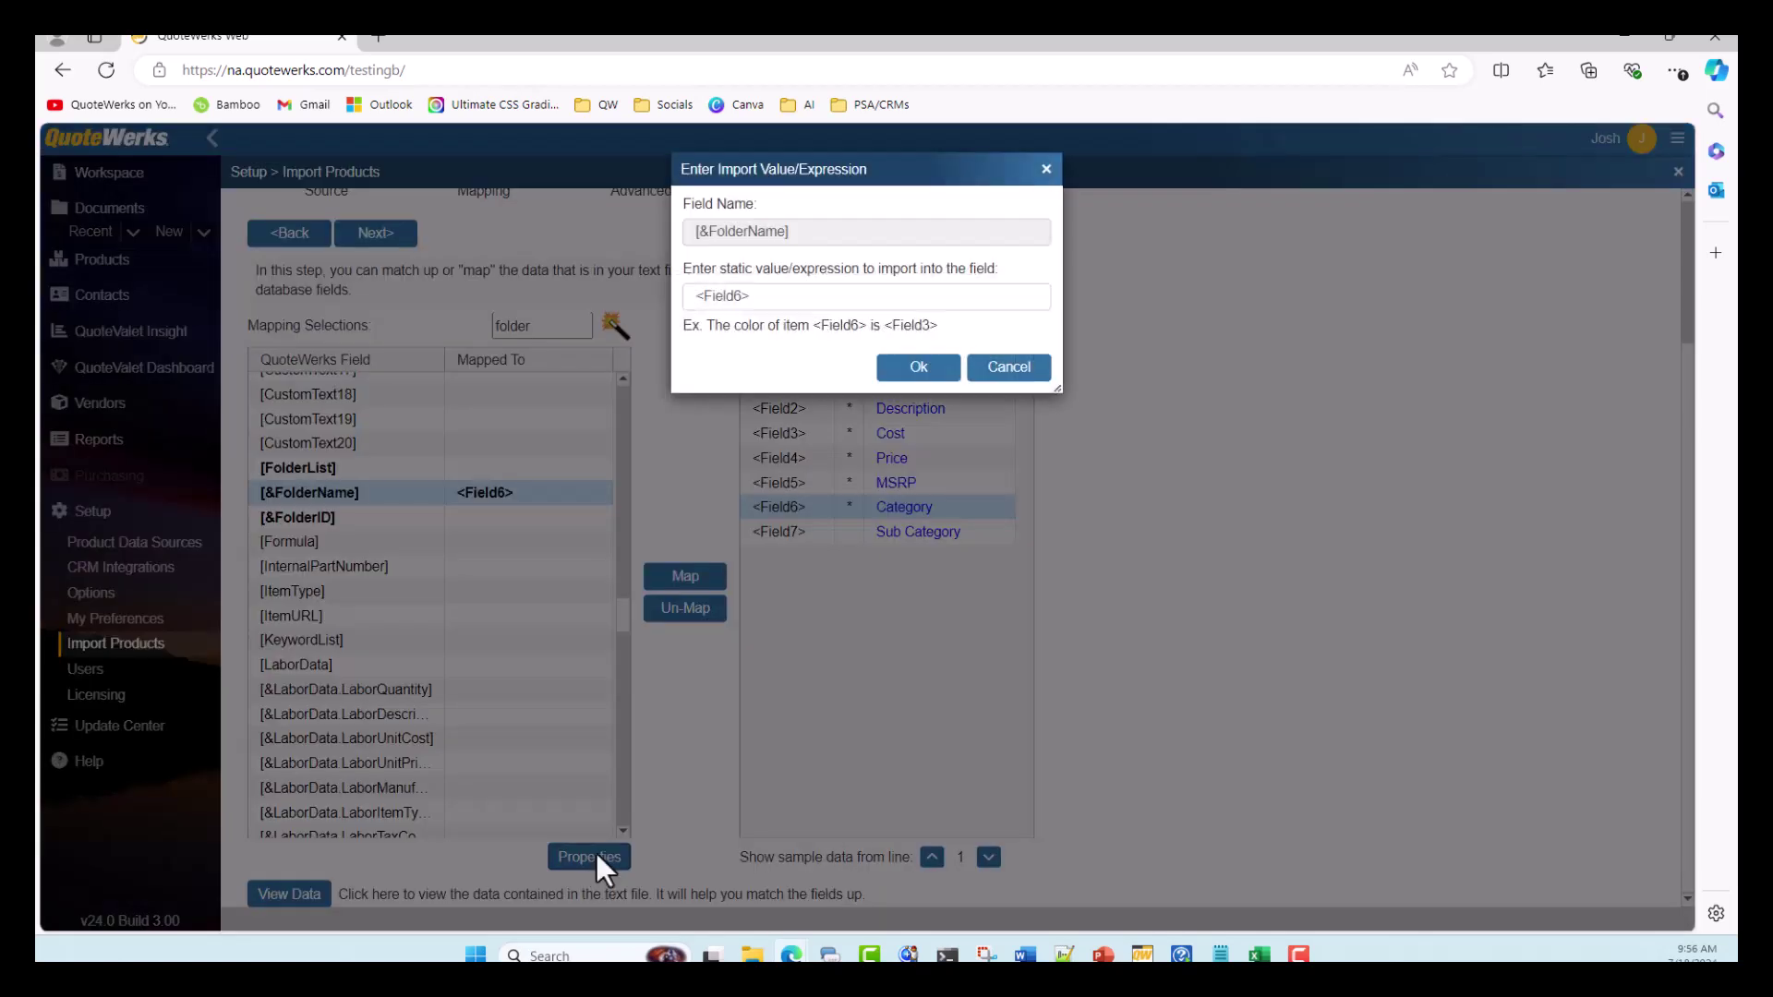
pyautogui.click(768, 295)
pyautogui.write('<Fie')
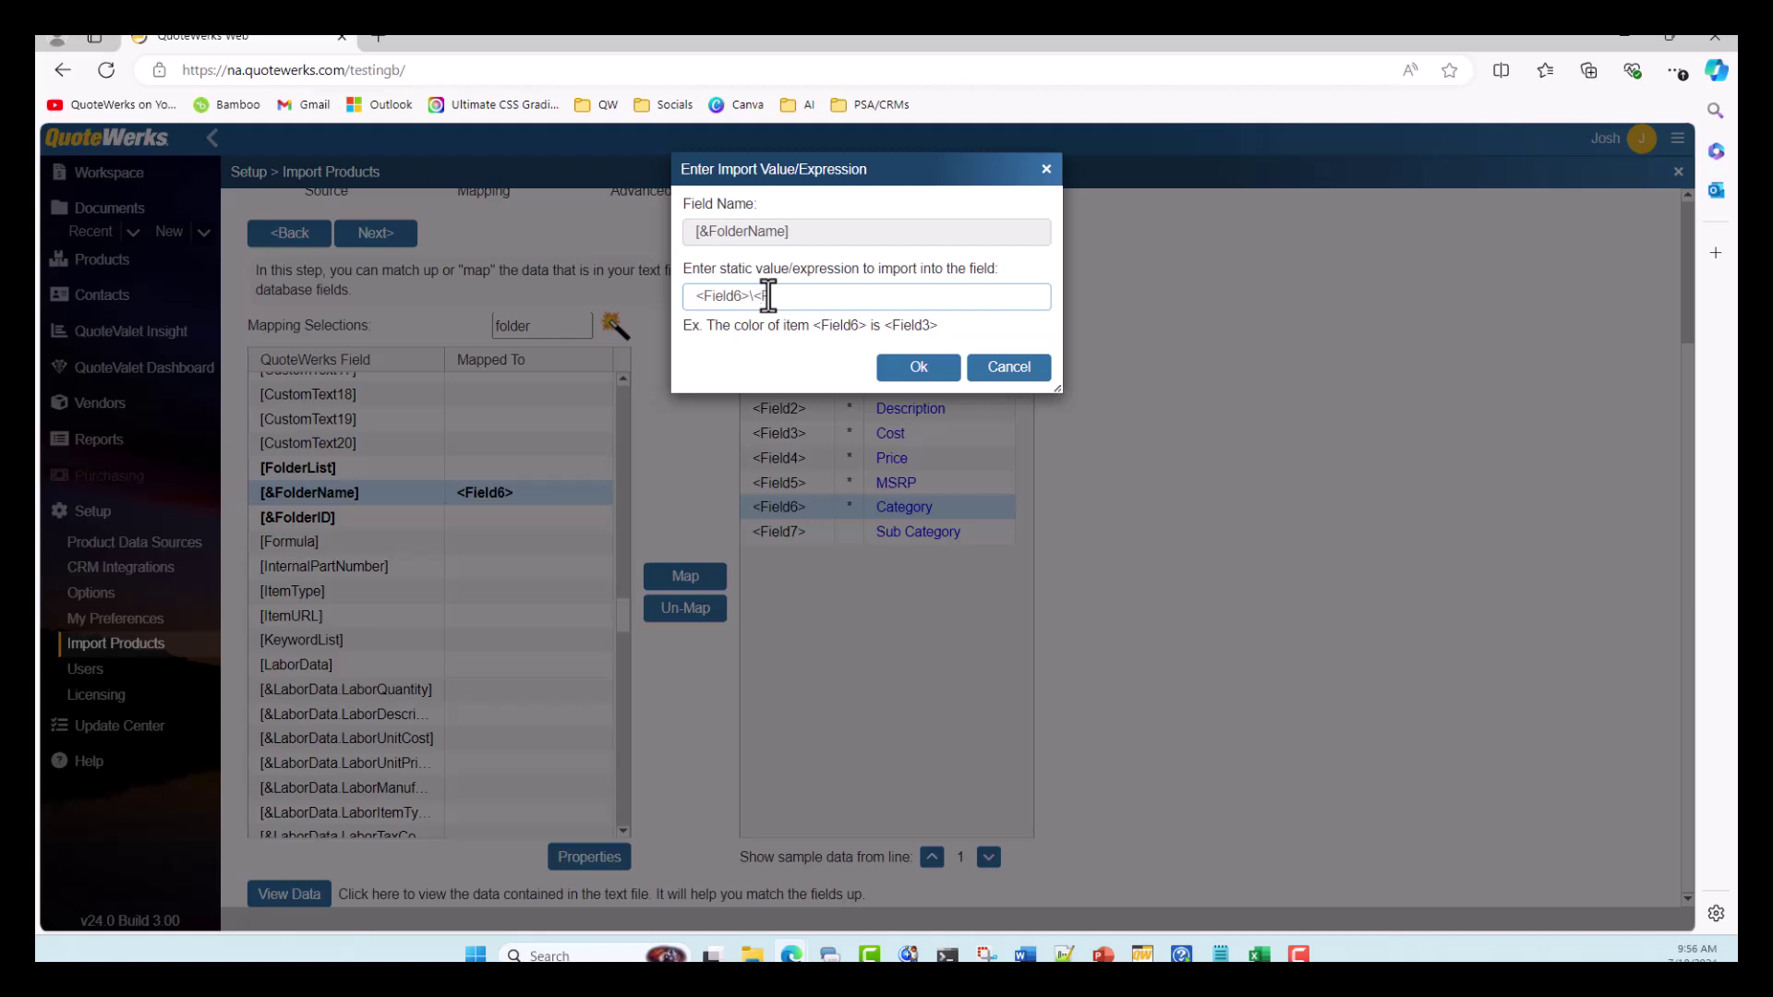
pyautogui.write('ld7>')
pyautogui.click(917, 369)
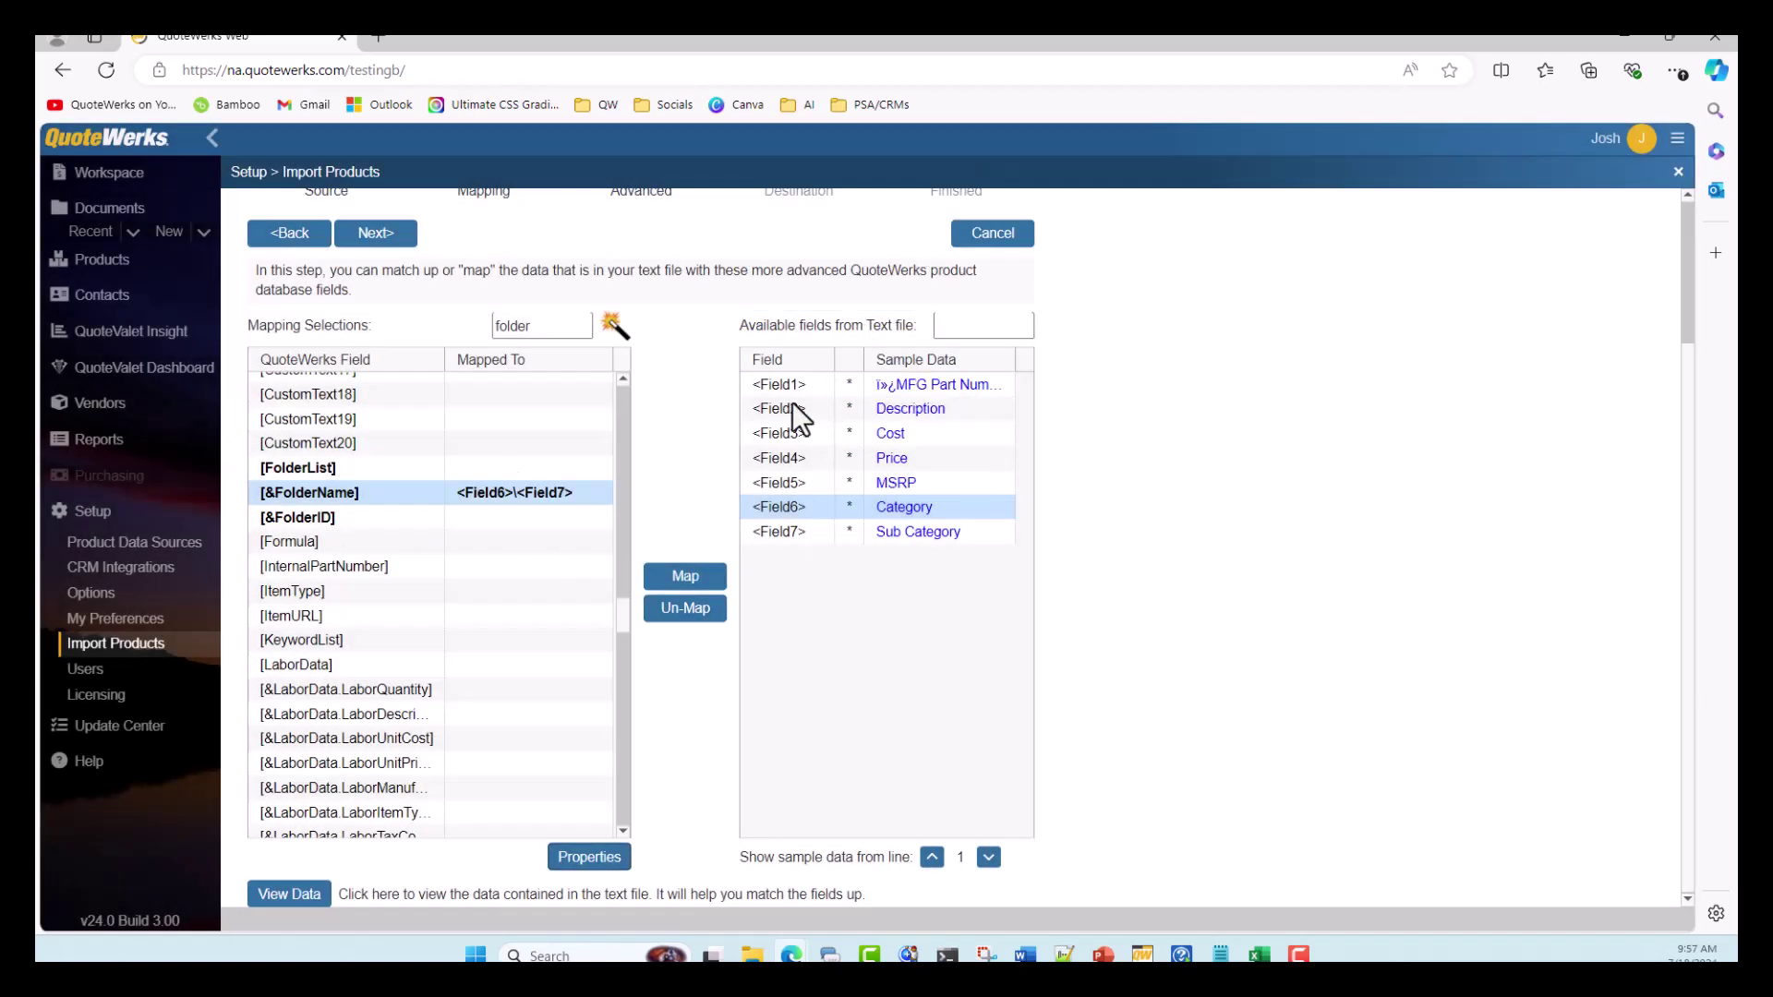
# Set the import destination to the TestDB database and start the import at row 2
pyautogui.click(380, 235)
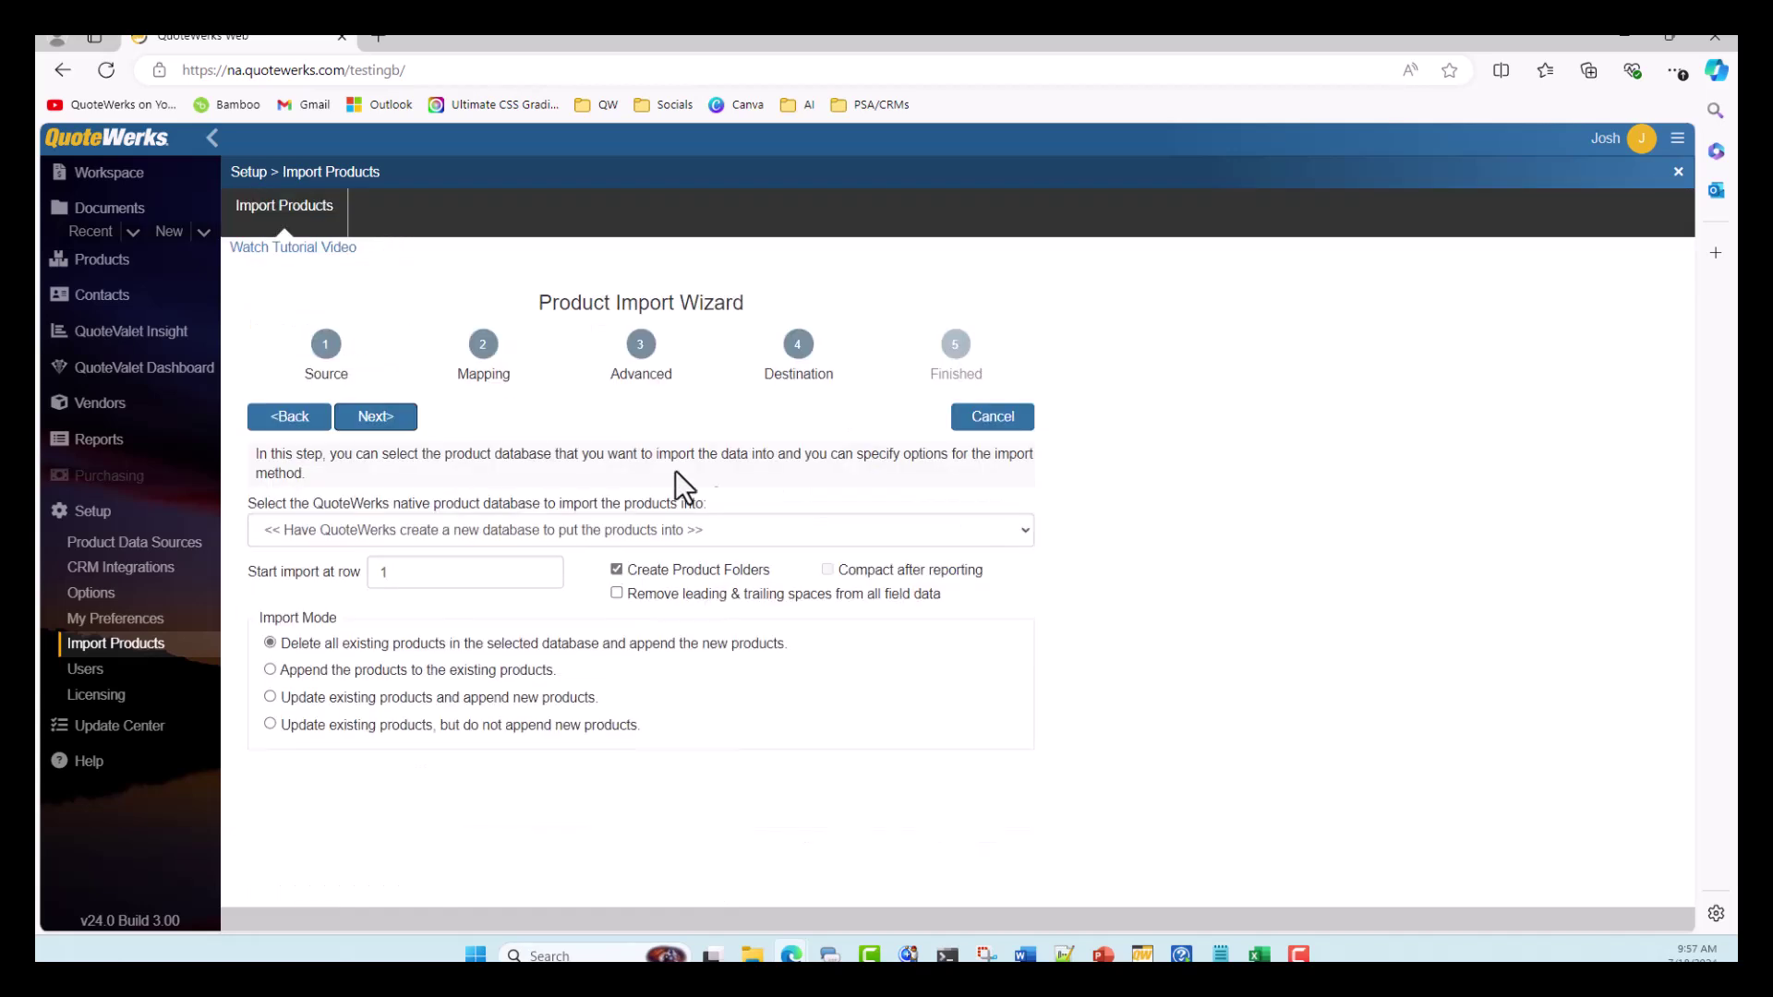
pyautogui.click(1025, 533)
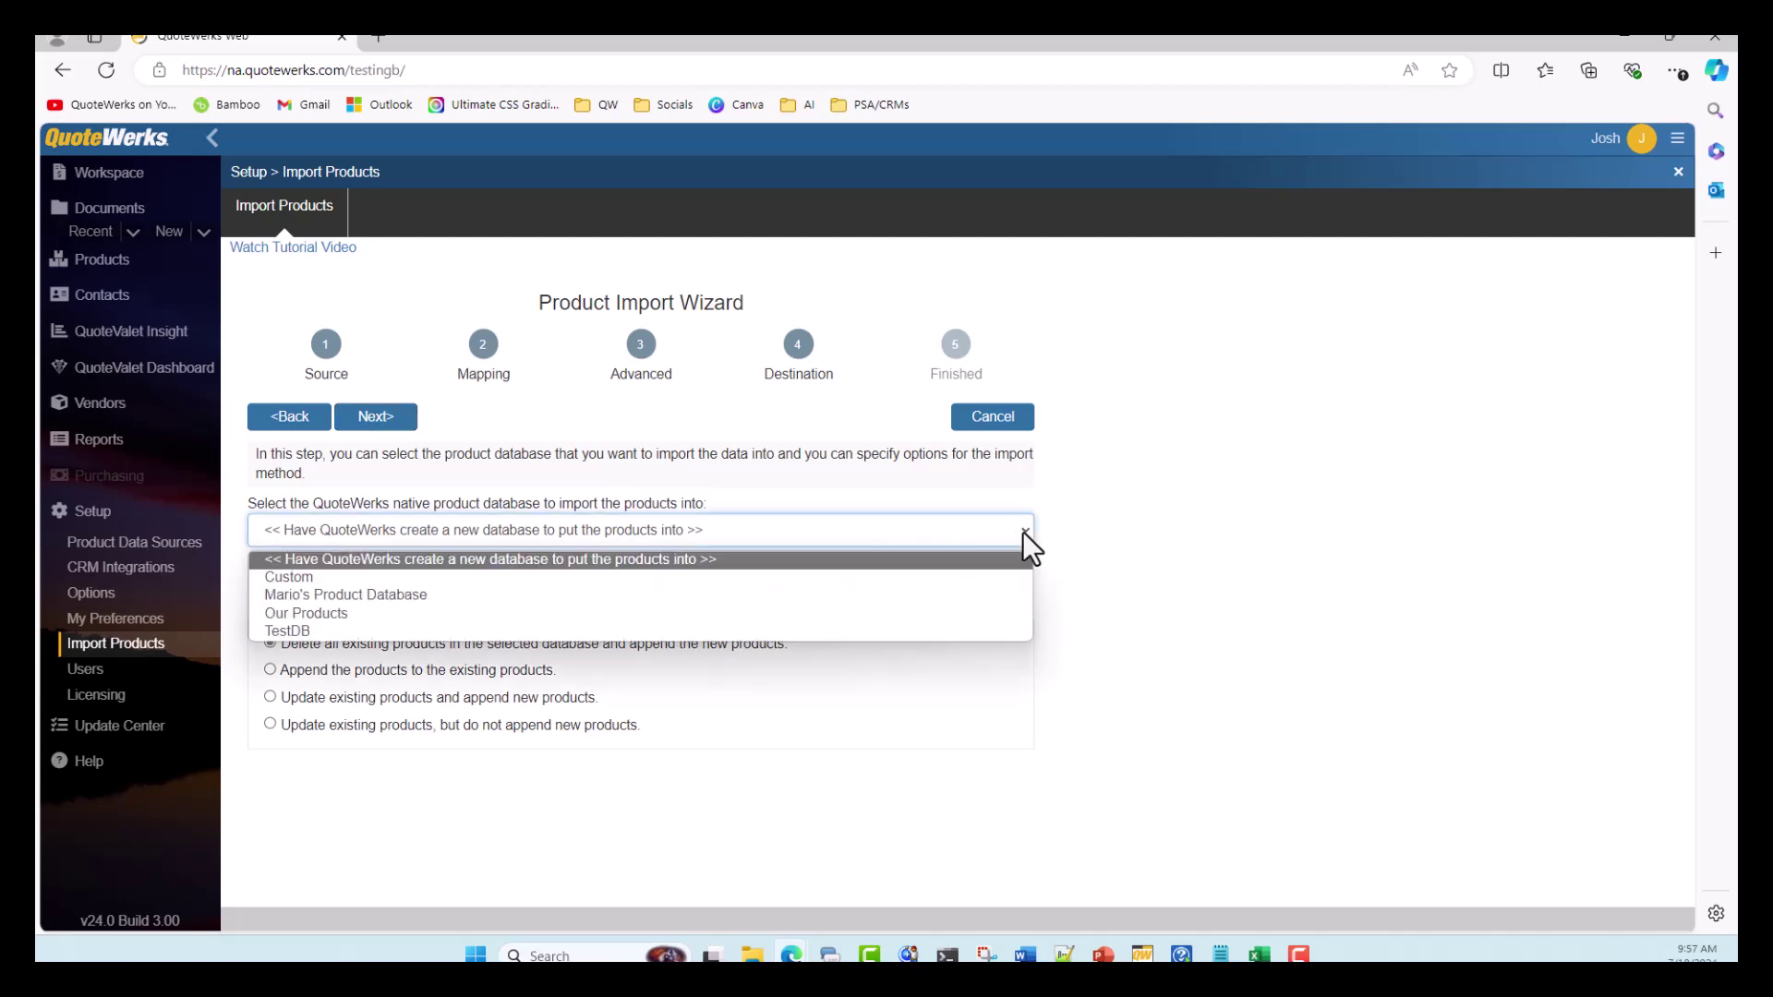
pyautogui.click(556, 630)
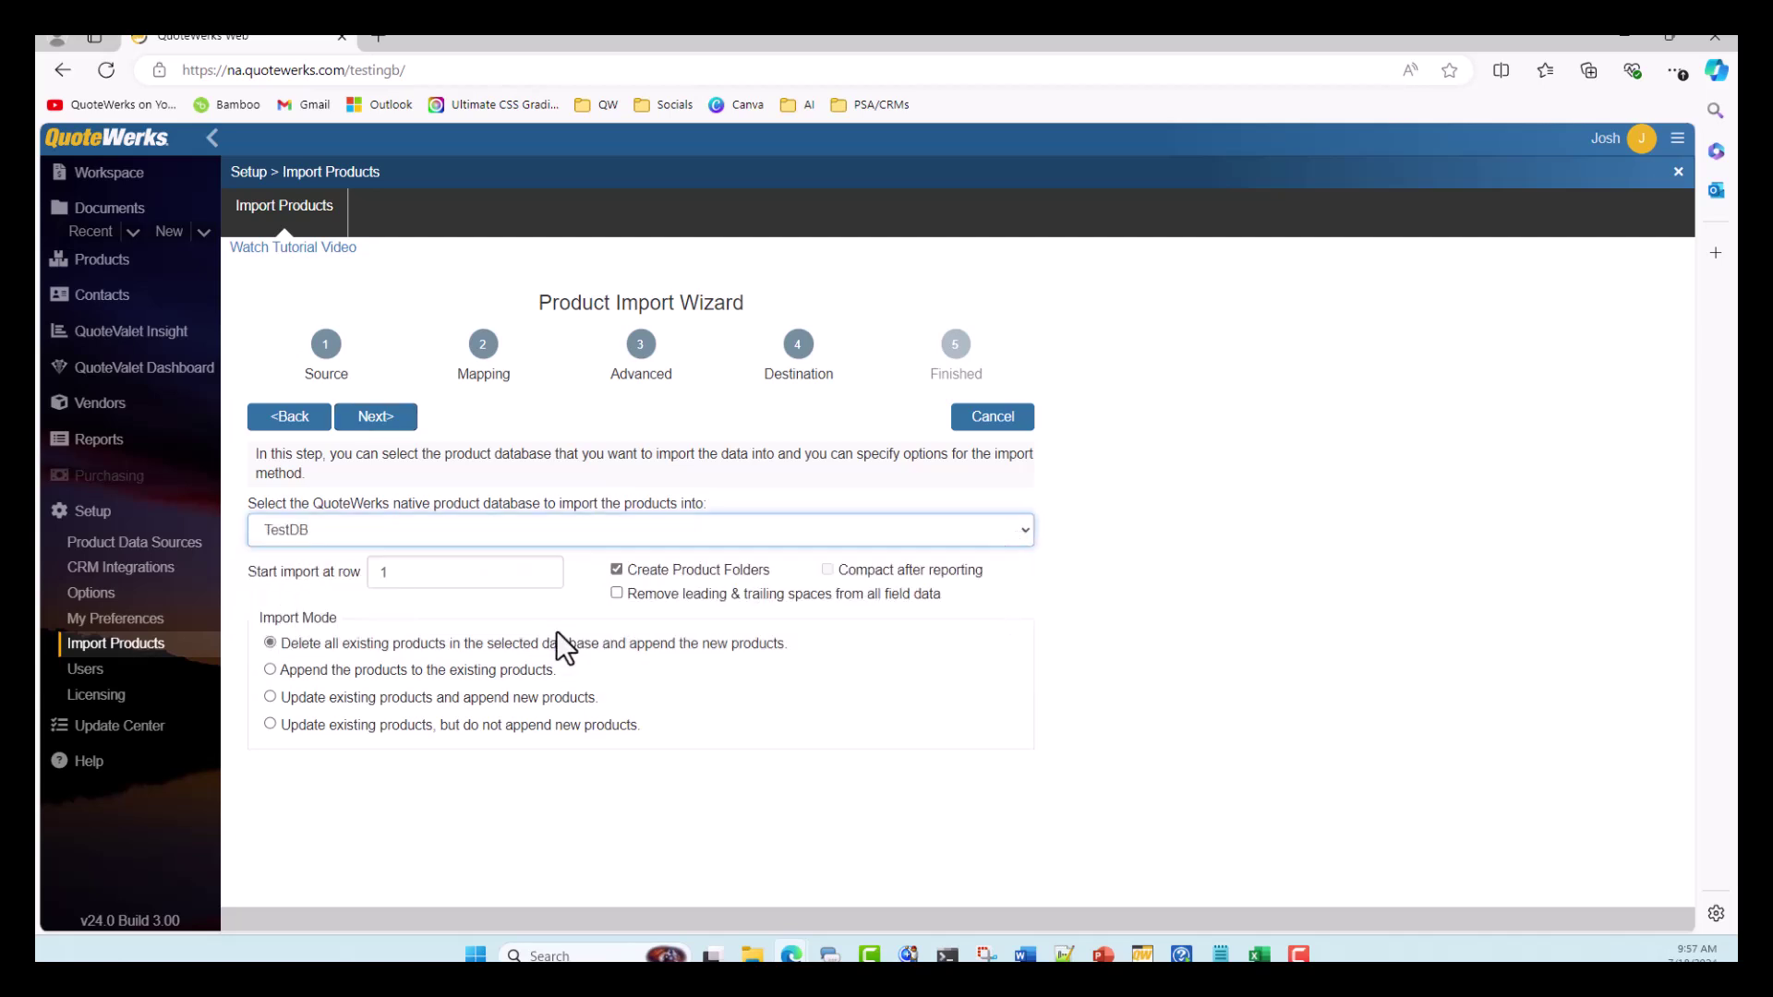
pyautogui.doubleClick(395, 573)
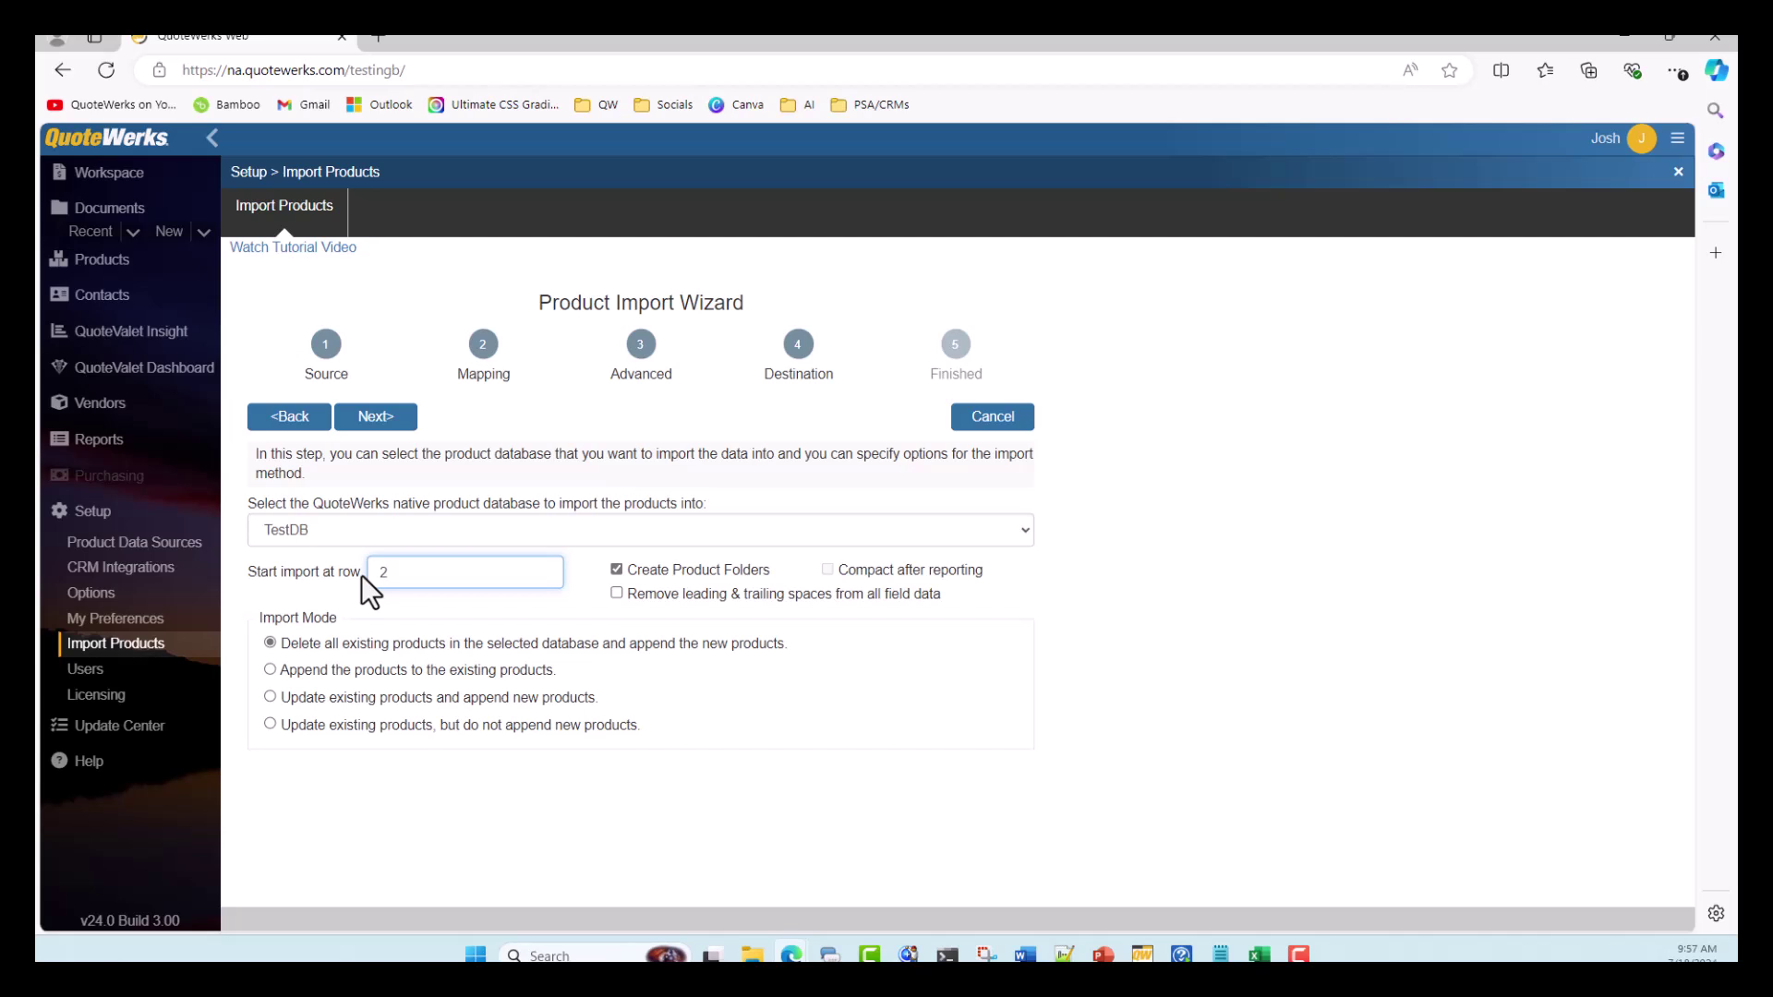
# Enable removing leading and trailing spaces, and run the import without saving a template, accepting deletion of all existing TestDB products
pyautogui.click(619, 593)
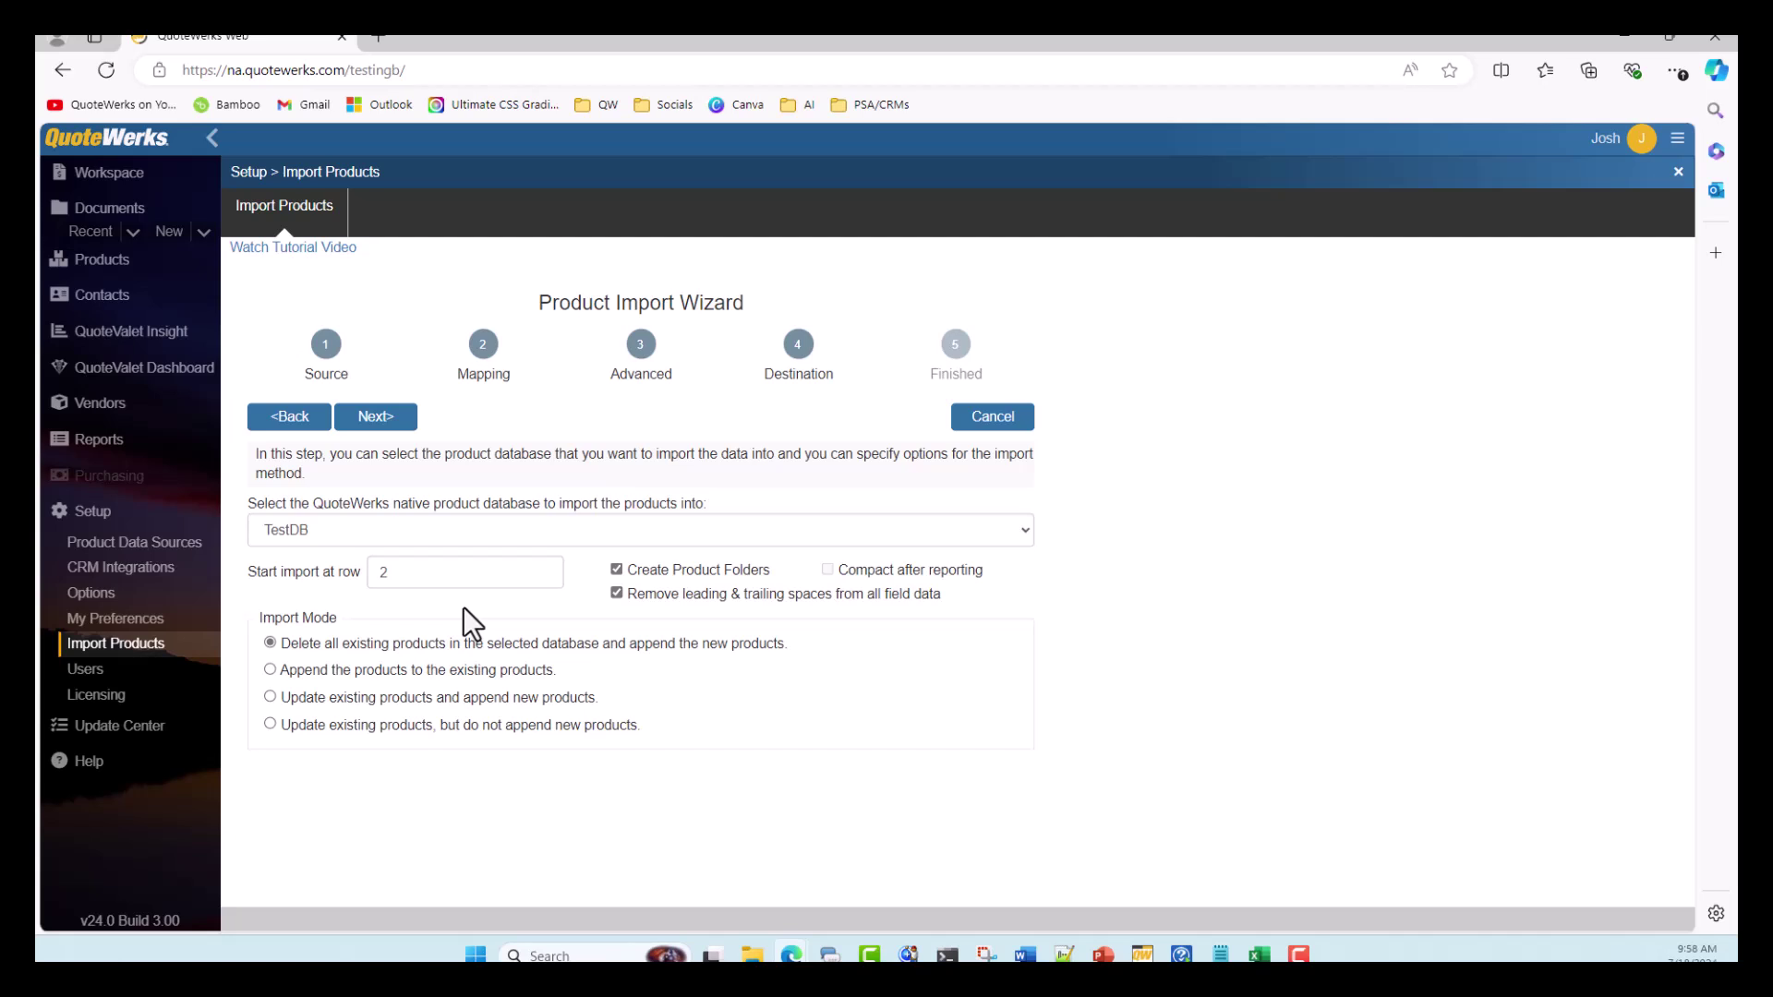
pyautogui.click(397, 421)
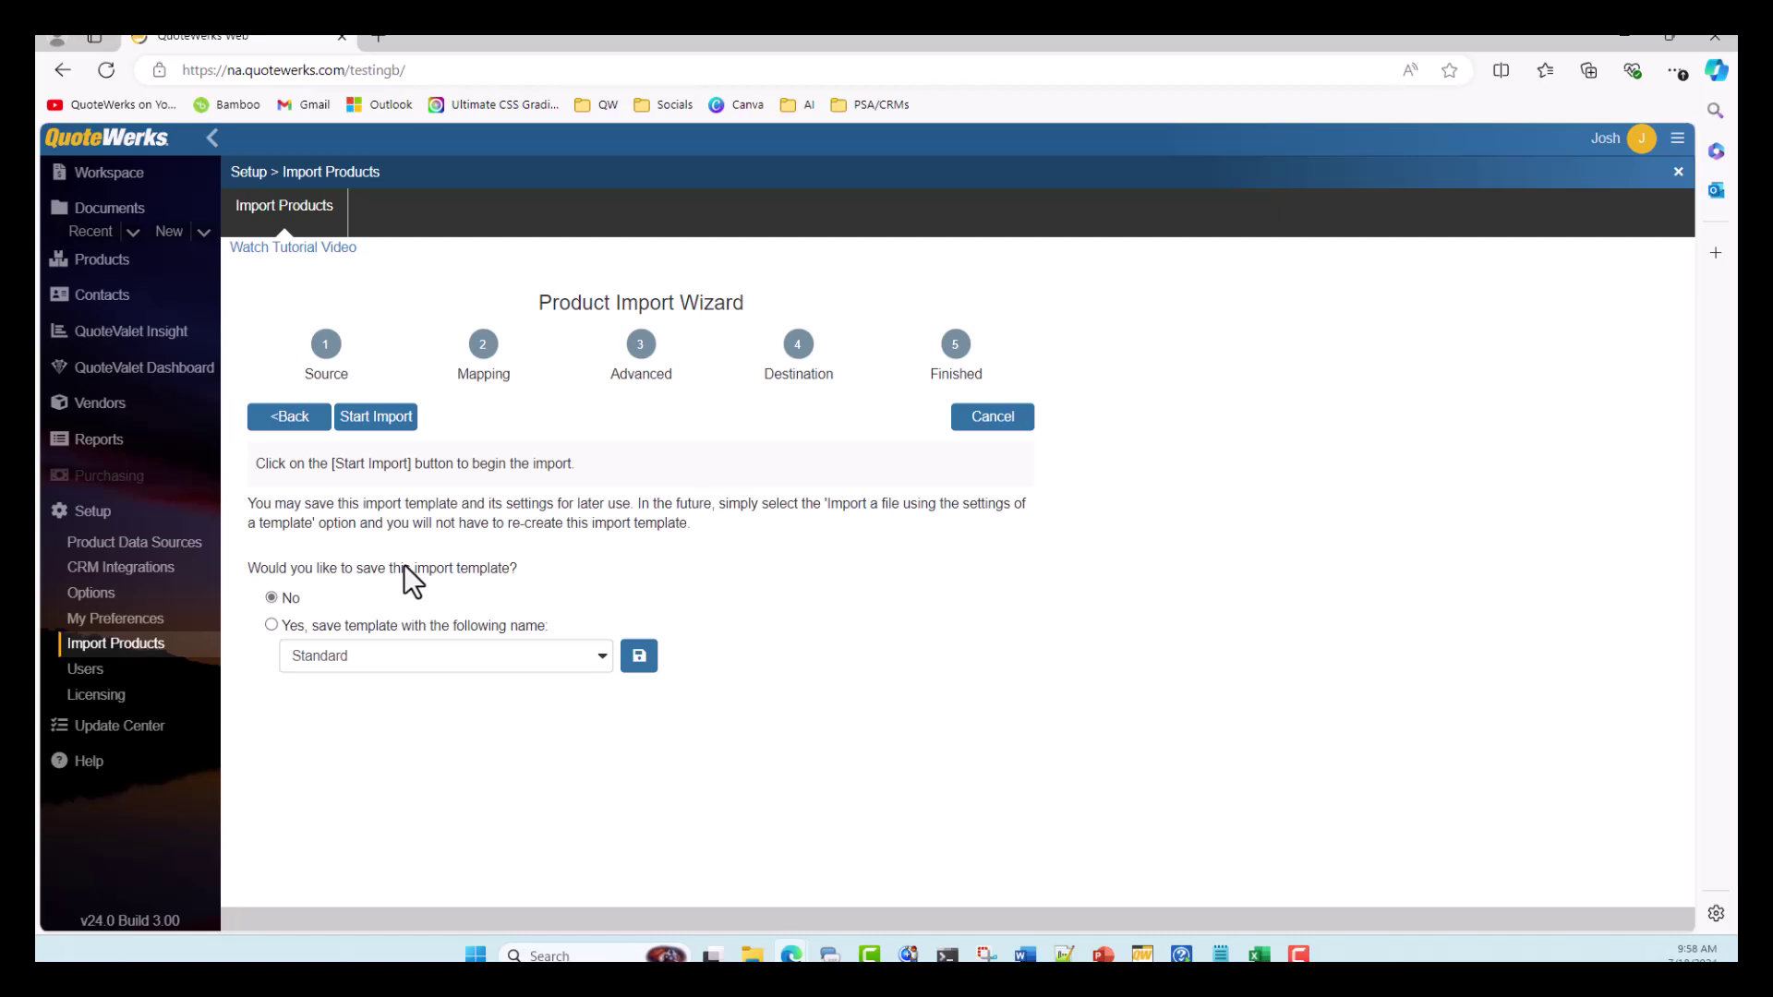
pyautogui.click(381, 425)
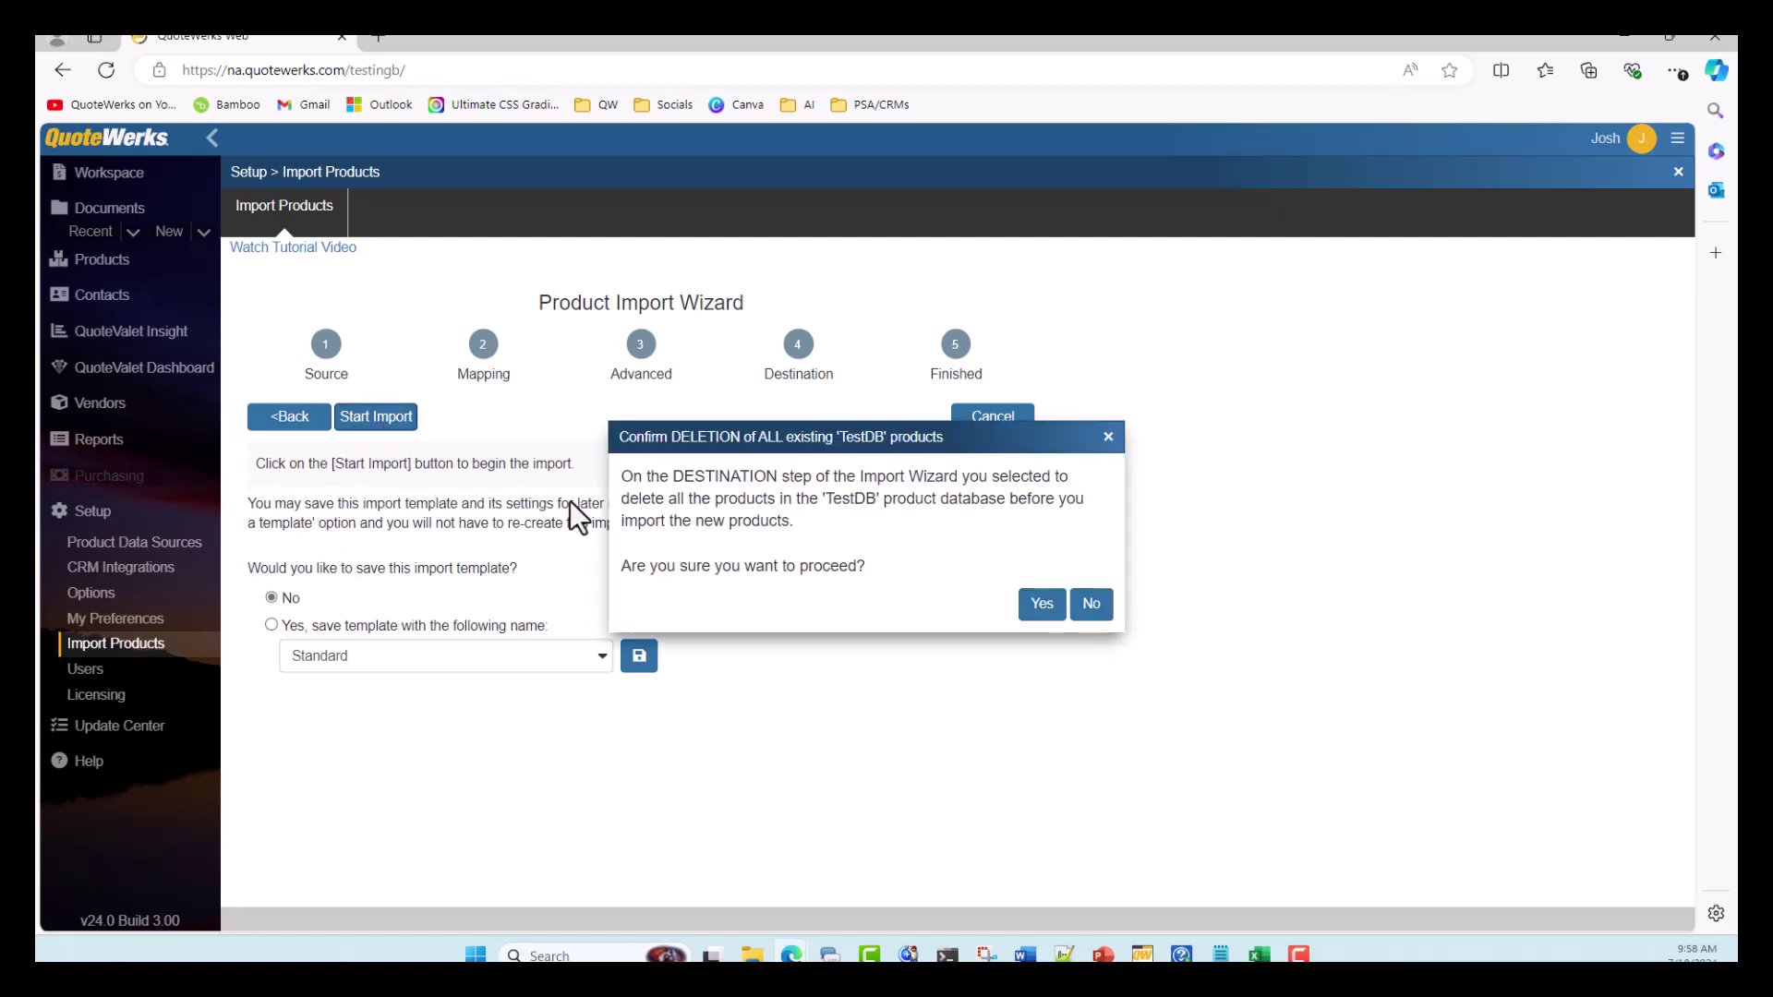
pyautogui.click(1046, 613)
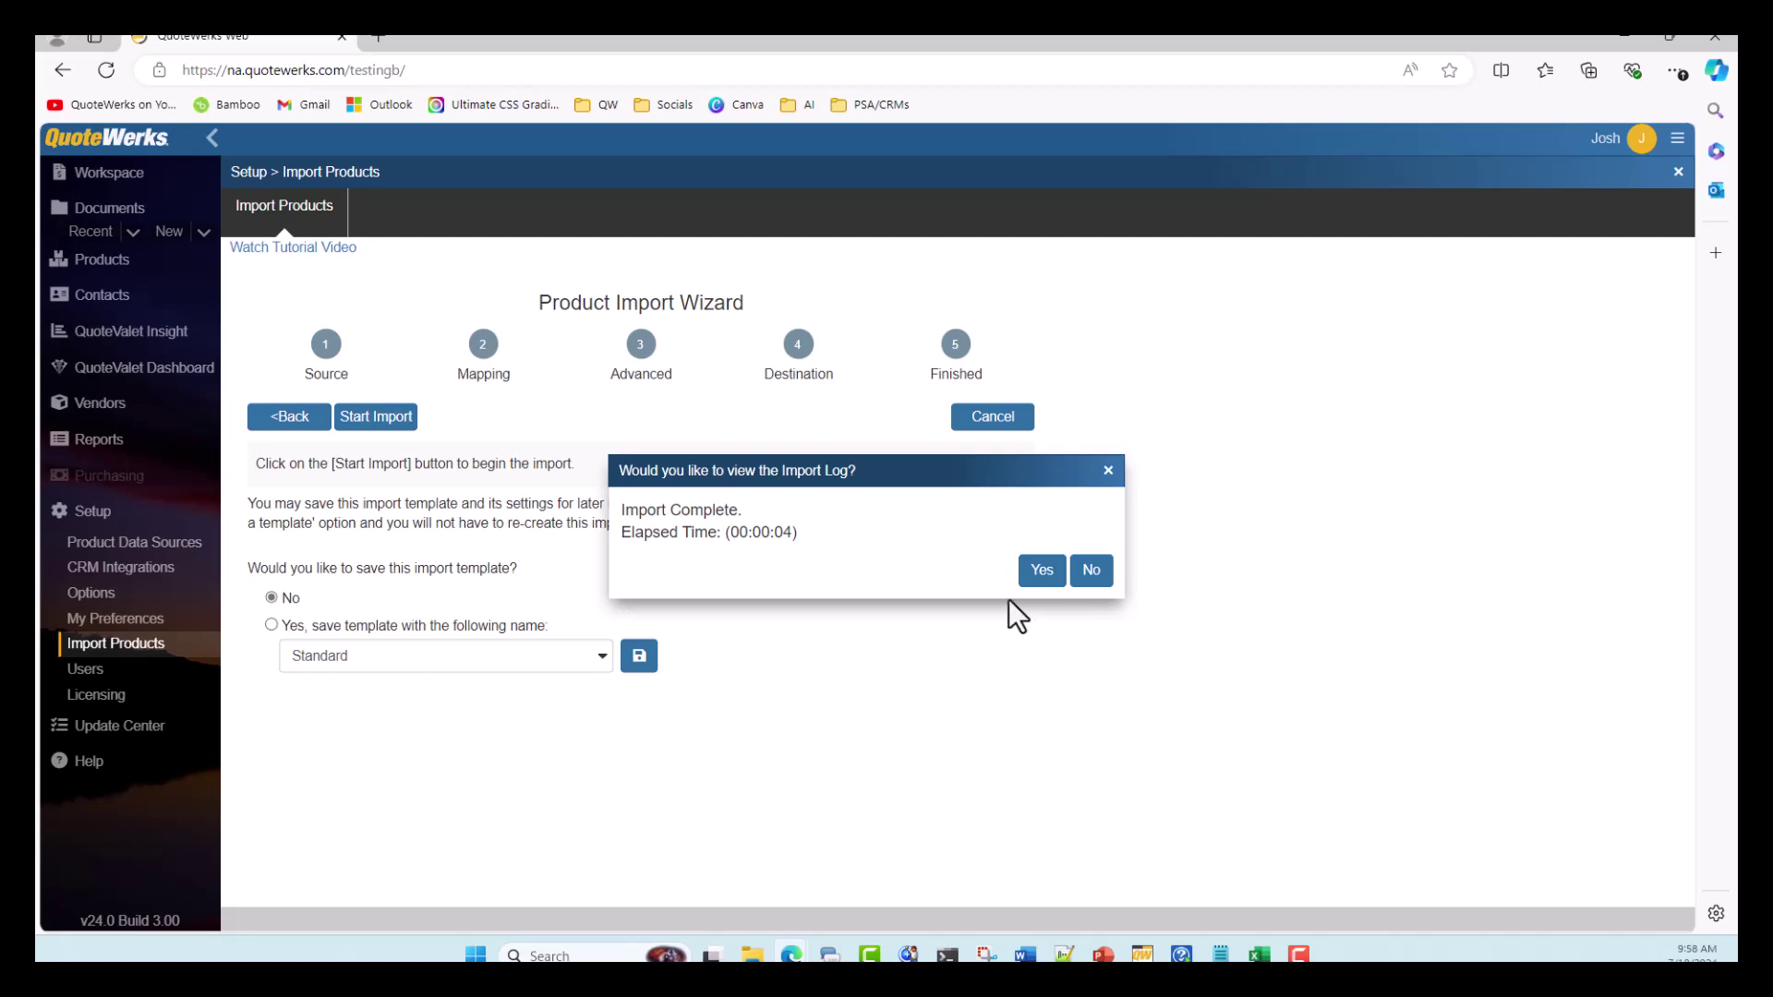
# Review the import log for auto-created folders and processed records, and close it
pyautogui.click(1037, 574)
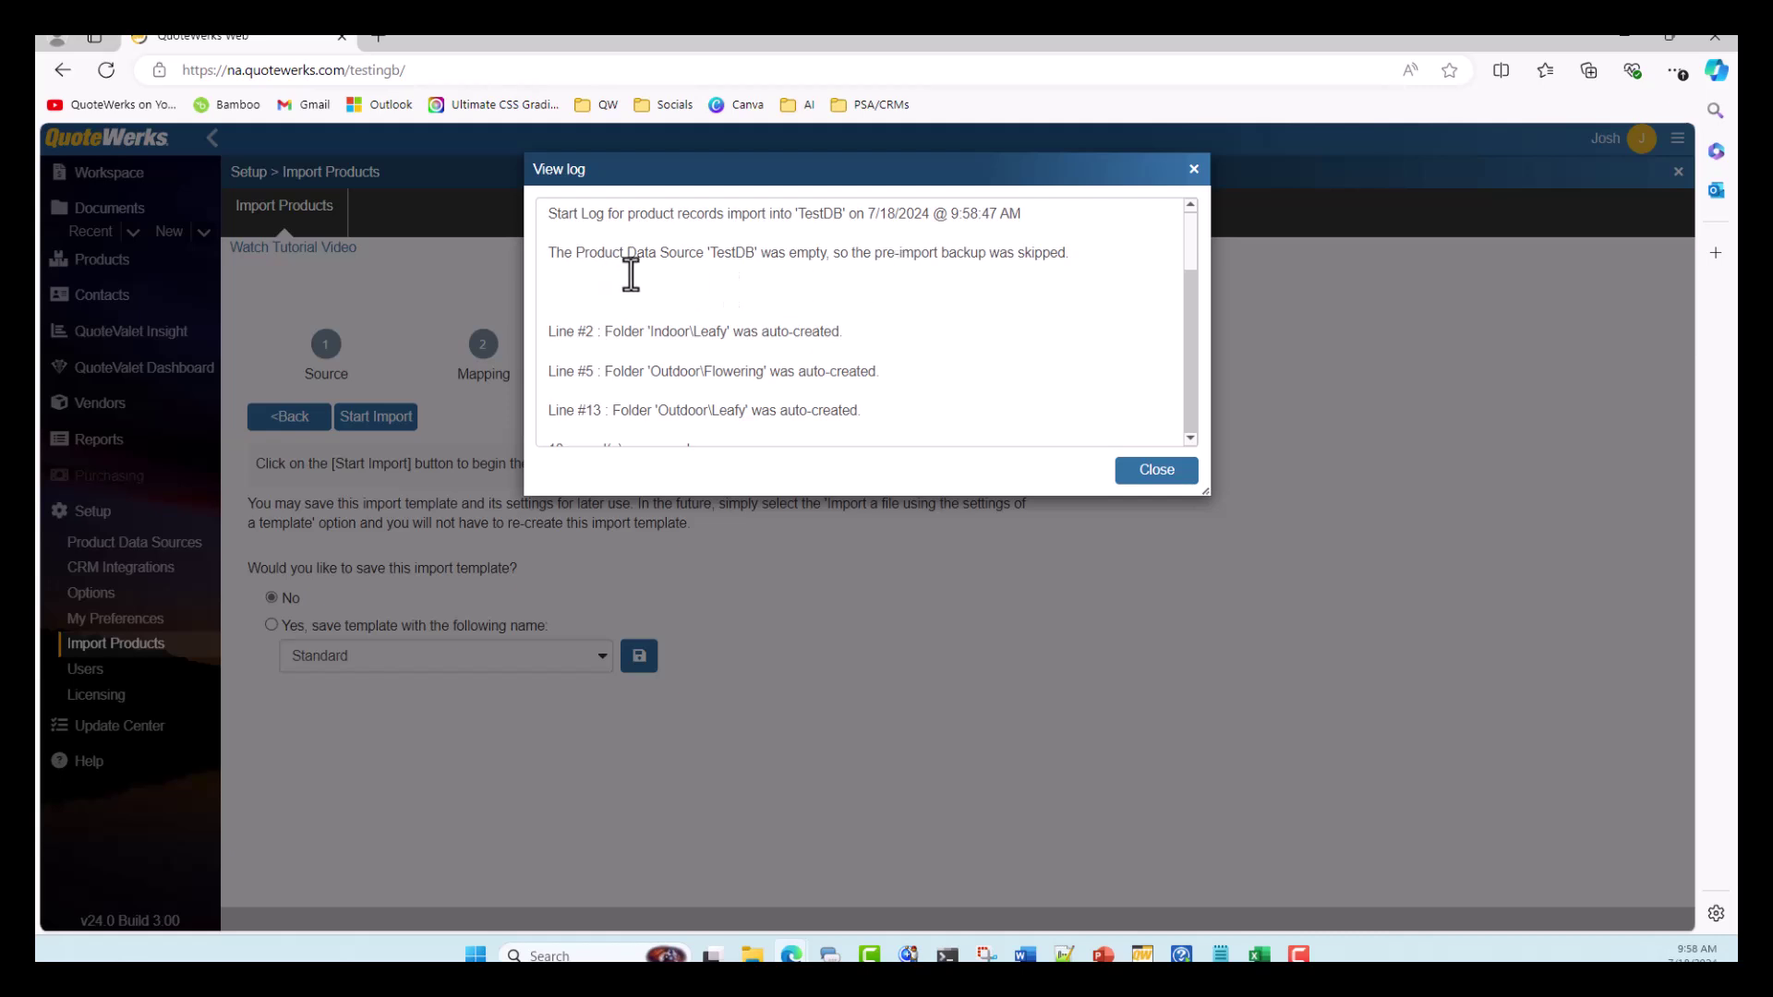
pyautogui.scroll(-2, 631, 275)
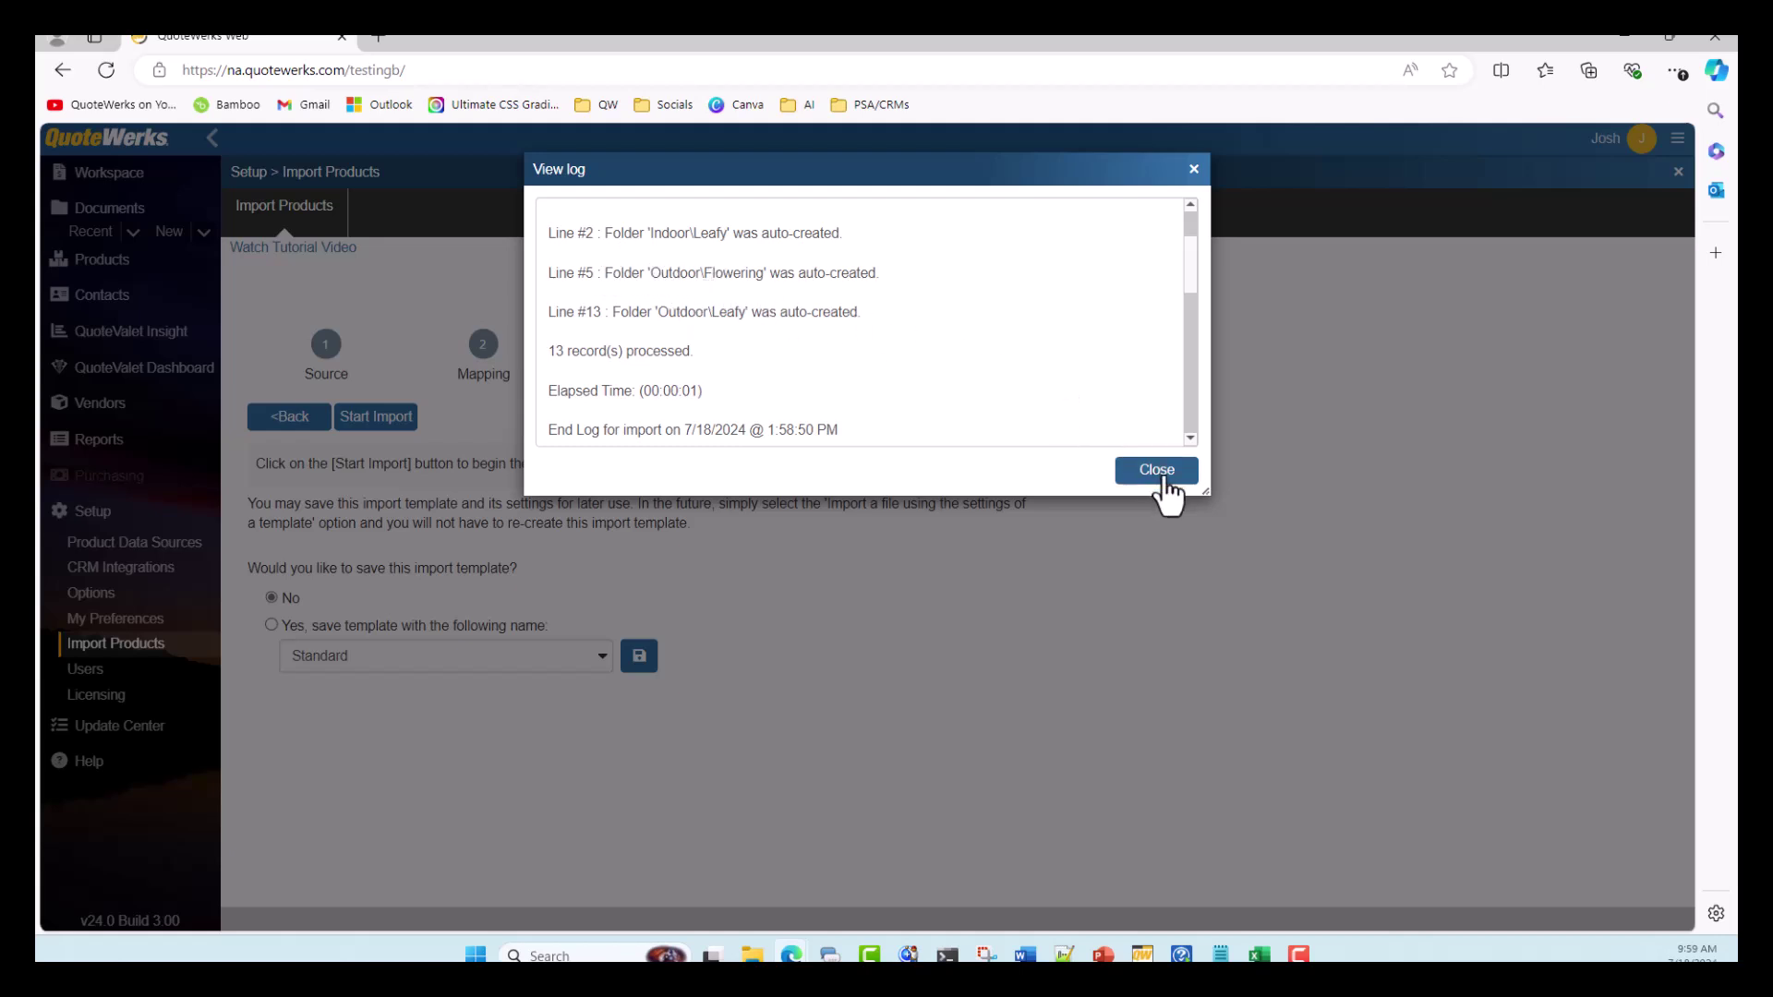
pyautogui.click(1157, 471)
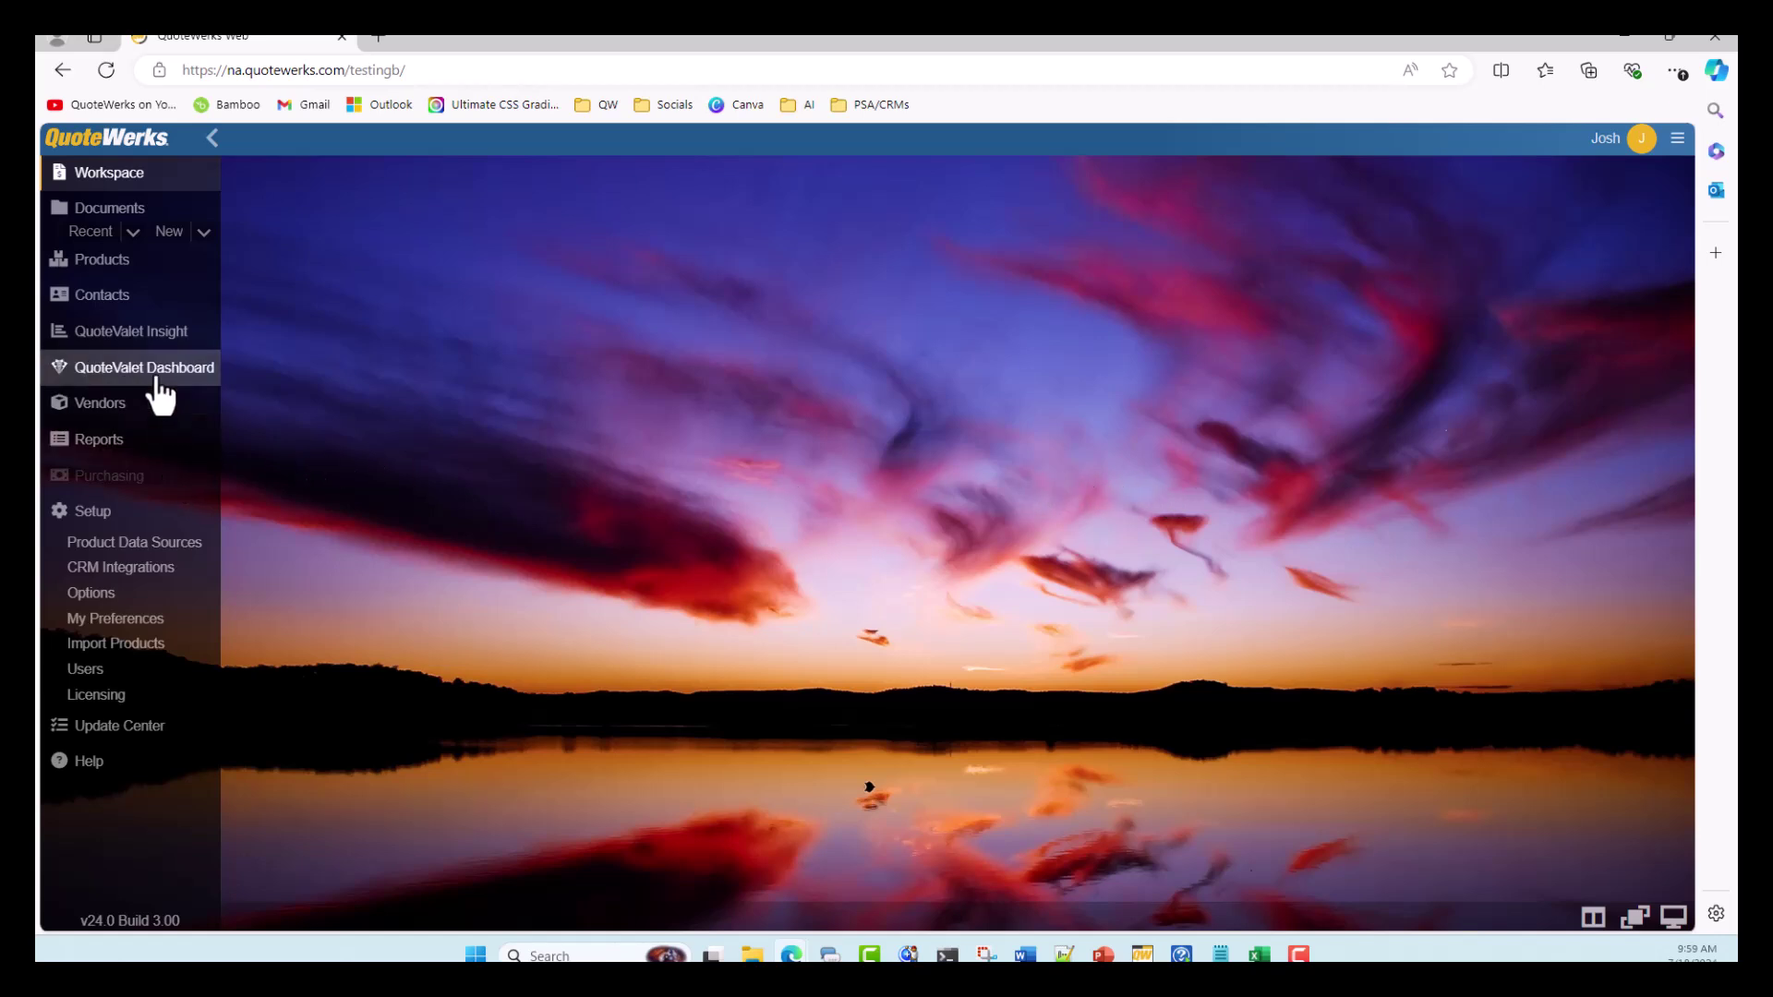
# Show all products in the TestDB database and inspect the subfolders of its Indoor and Outdoor folders
pyautogui.click(133, 275)
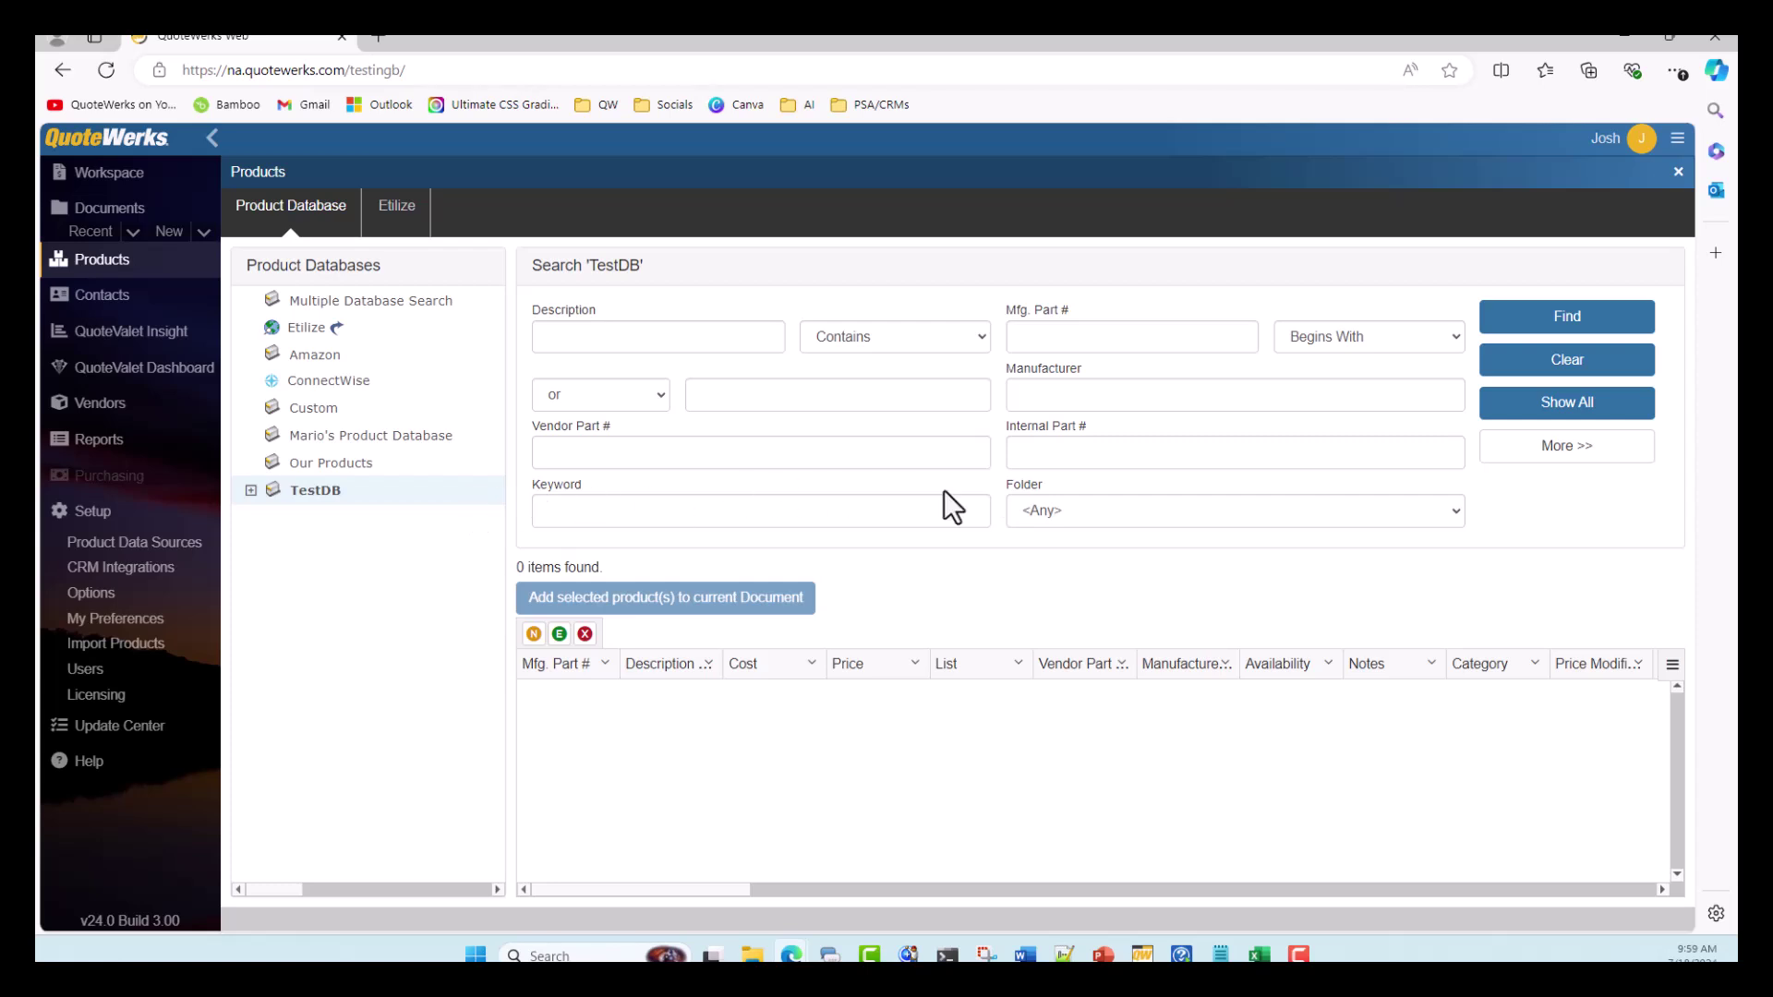
pyautogui.click(1538, 412)
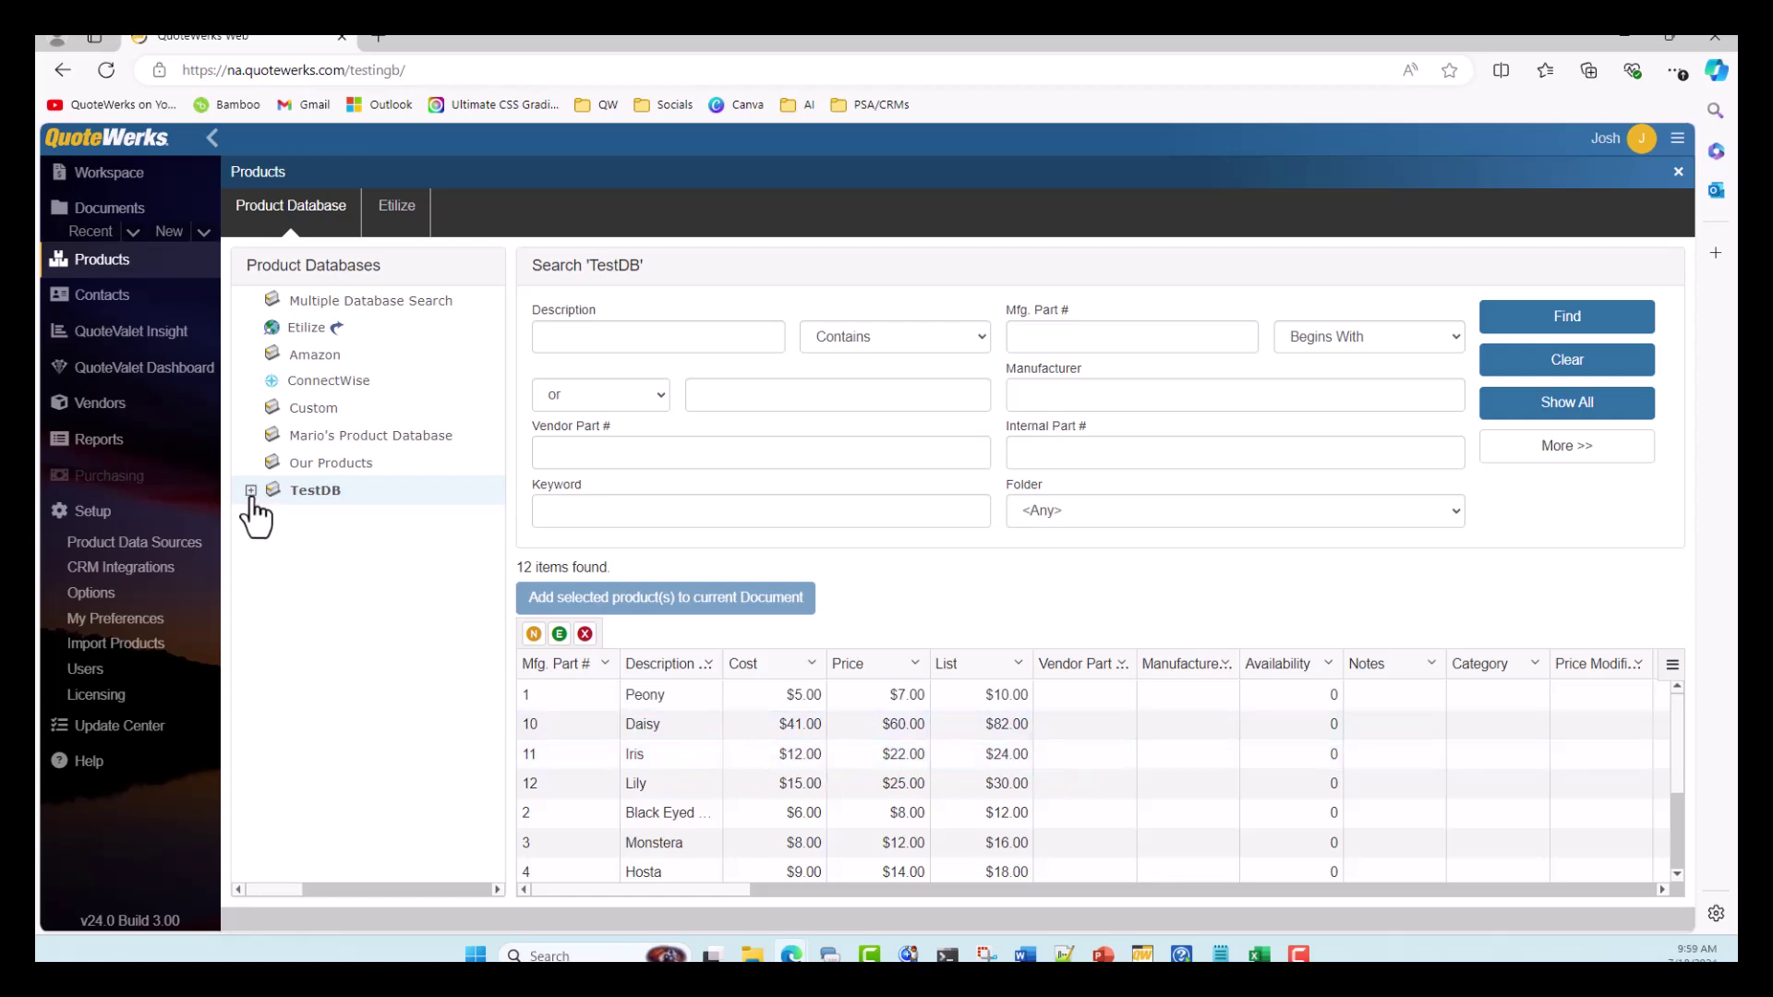
pyautogui.click(251, 497)
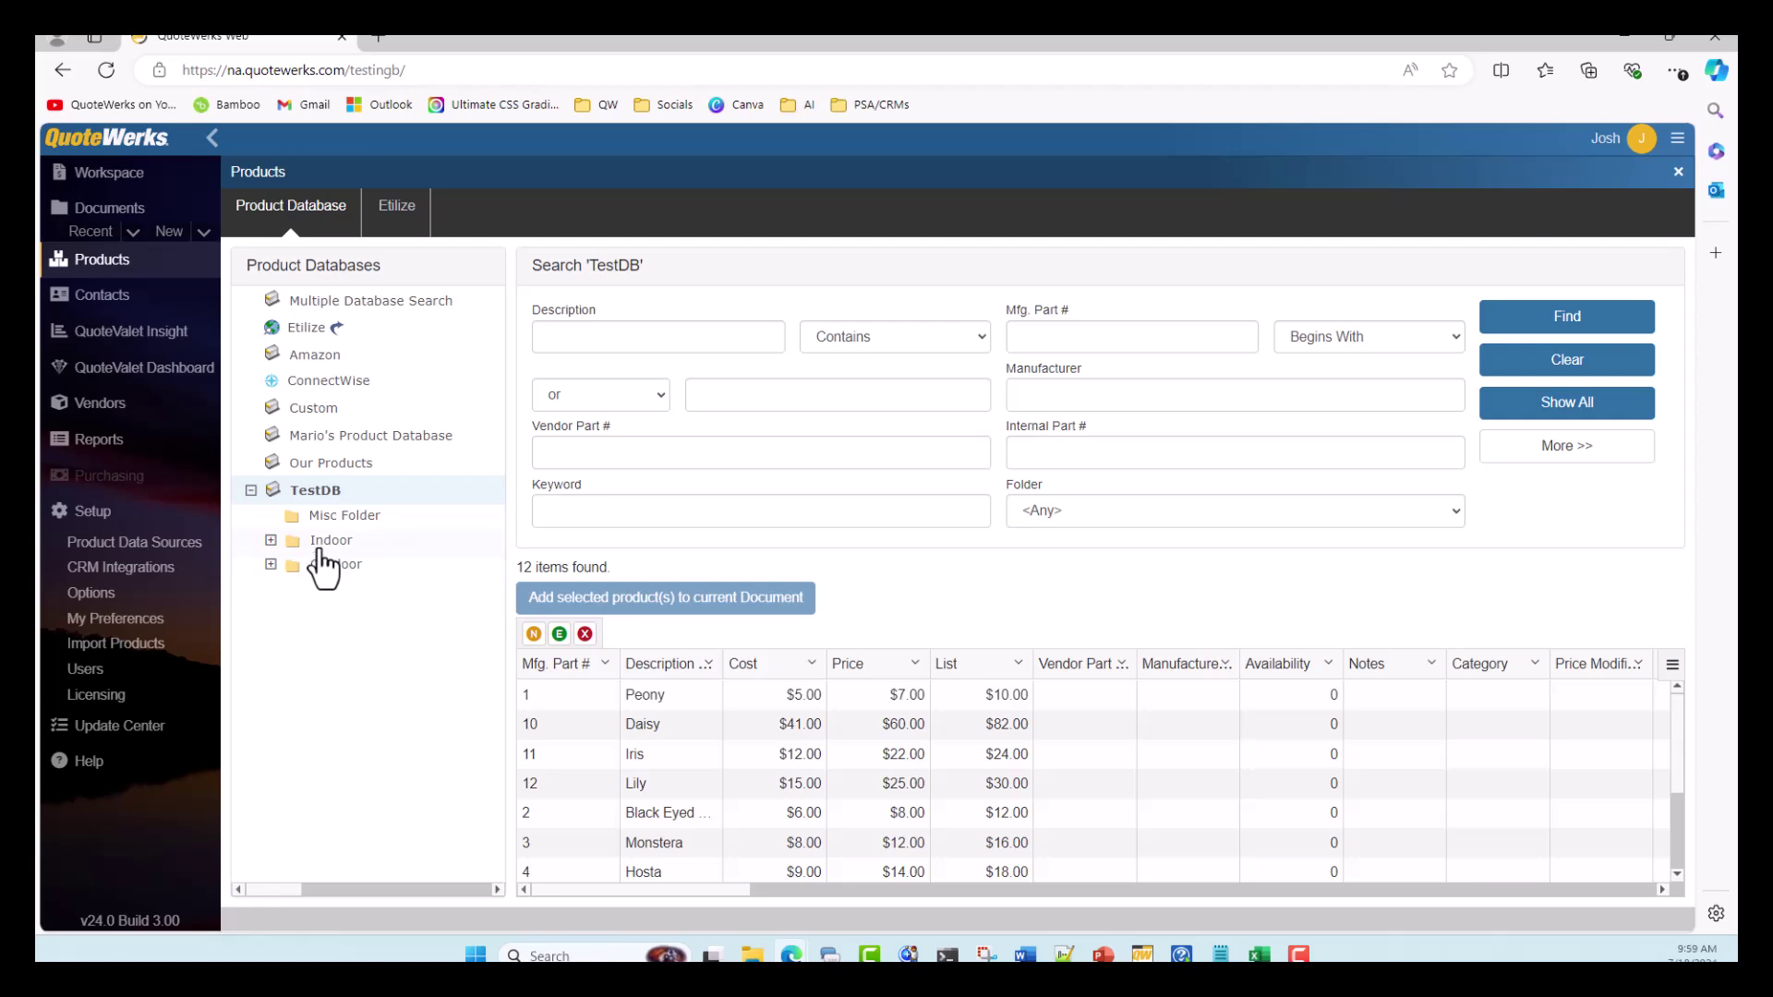
pyautogui.click(271, 542)
pyautogui.click(271, 591)
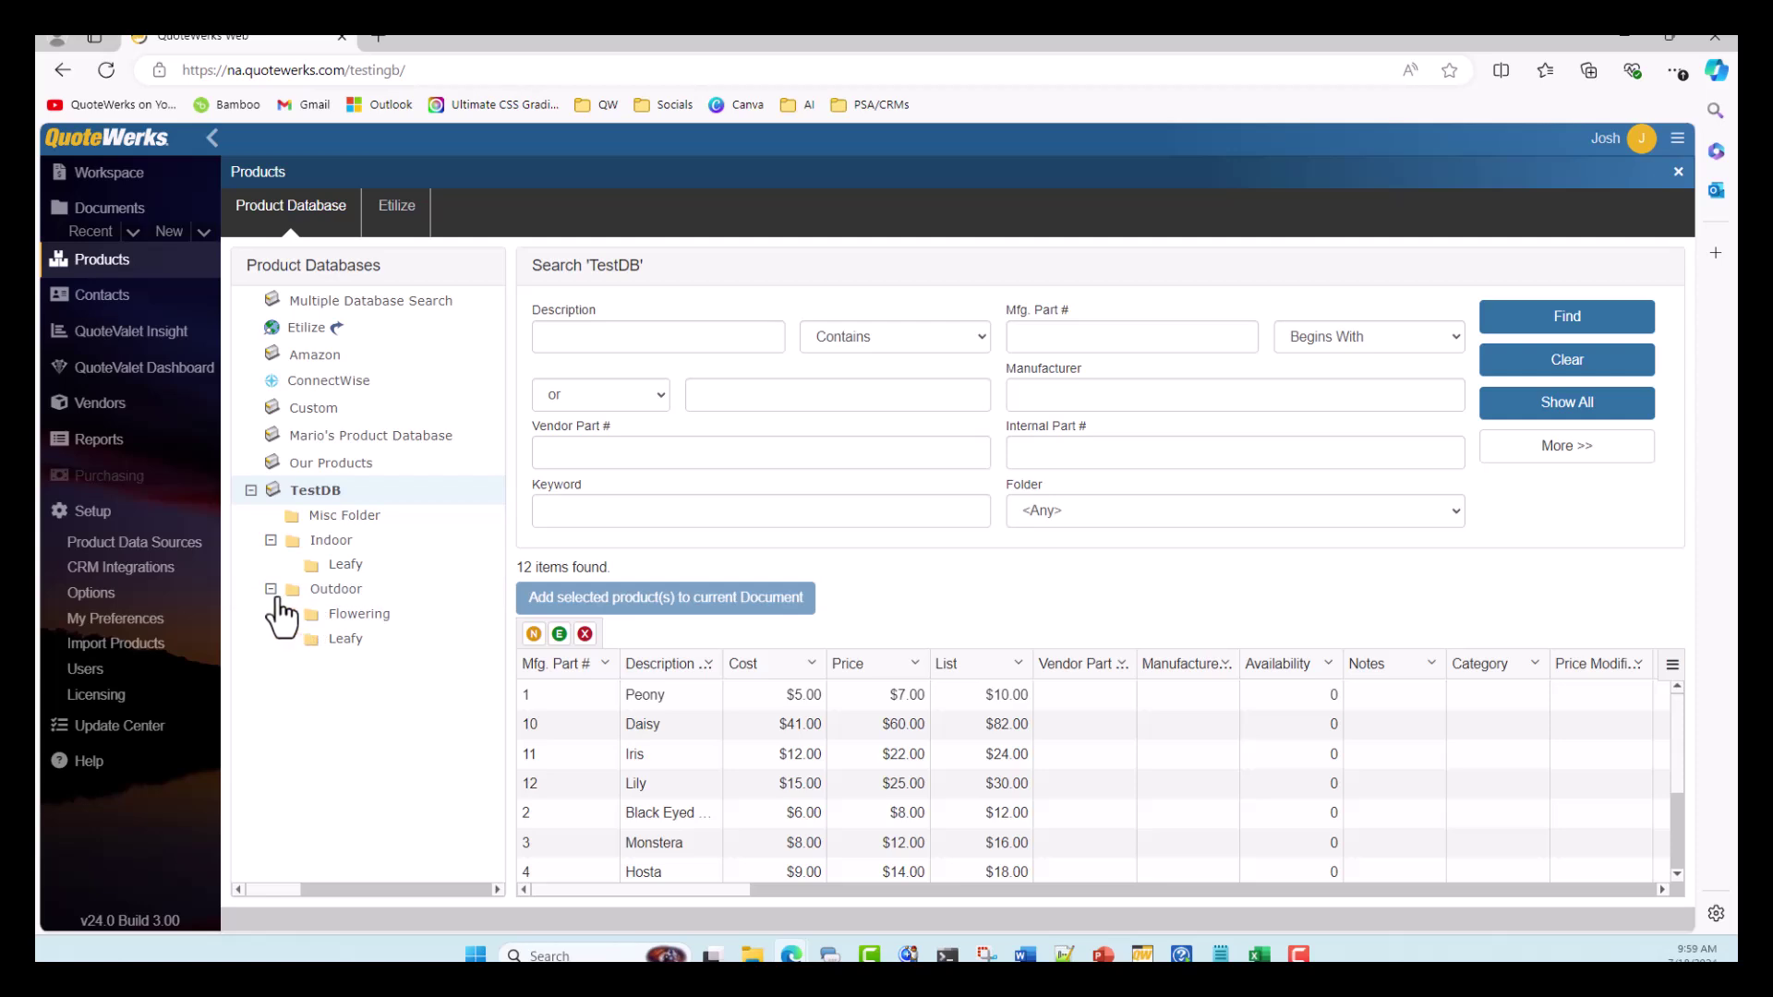
pyautogui.click(271, 591)
pyautogui.click(271, 541)
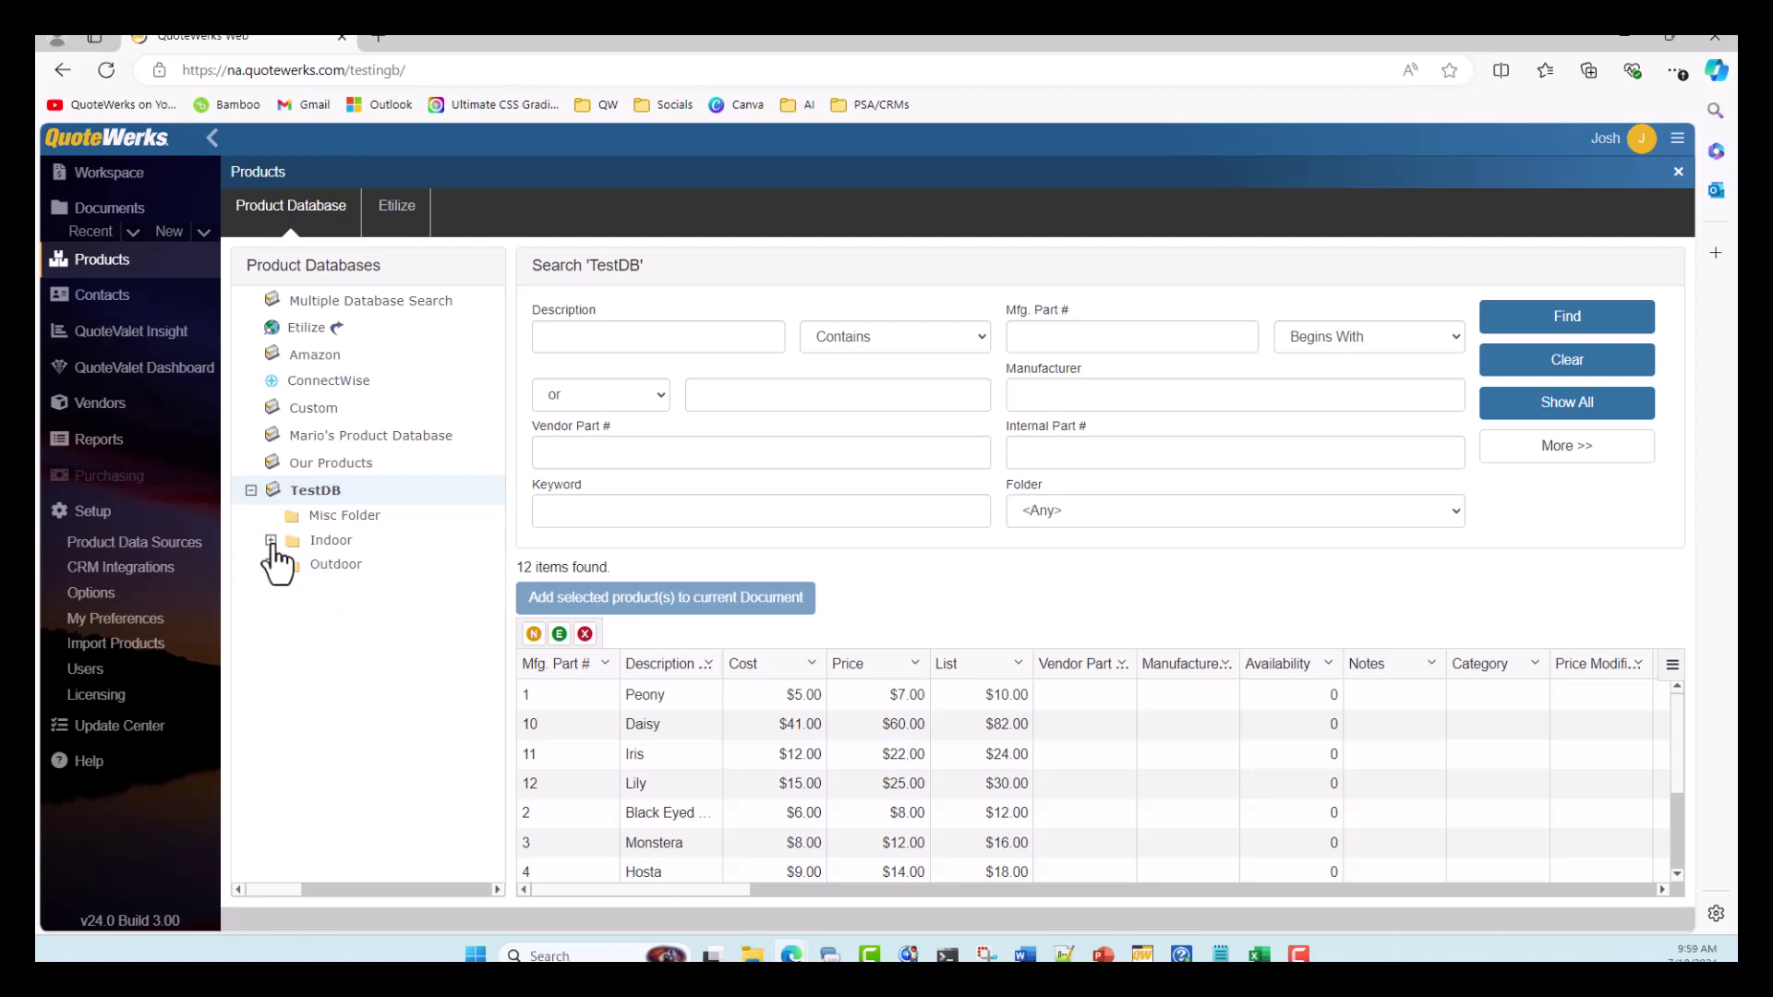
# Create a new quote, add the Peony product from the TestDB database to it, and return to the quote
pyautogui.click(172, 231)
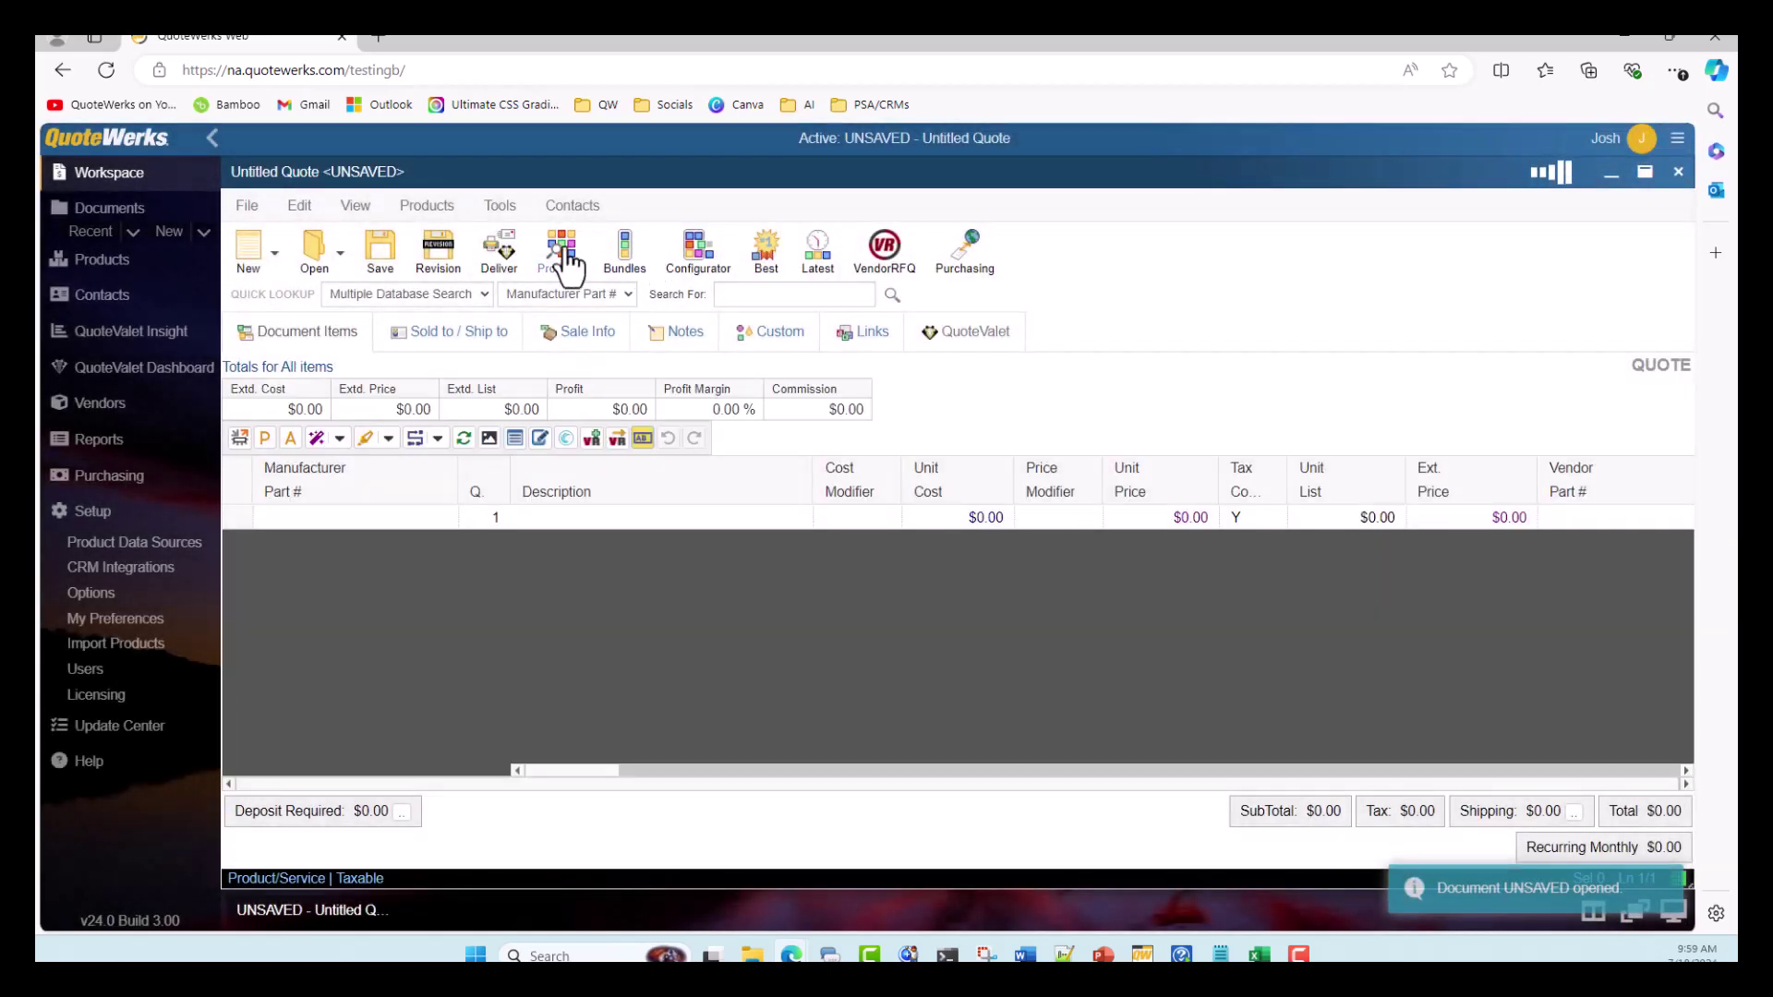
pyautogui.click(562, 255)
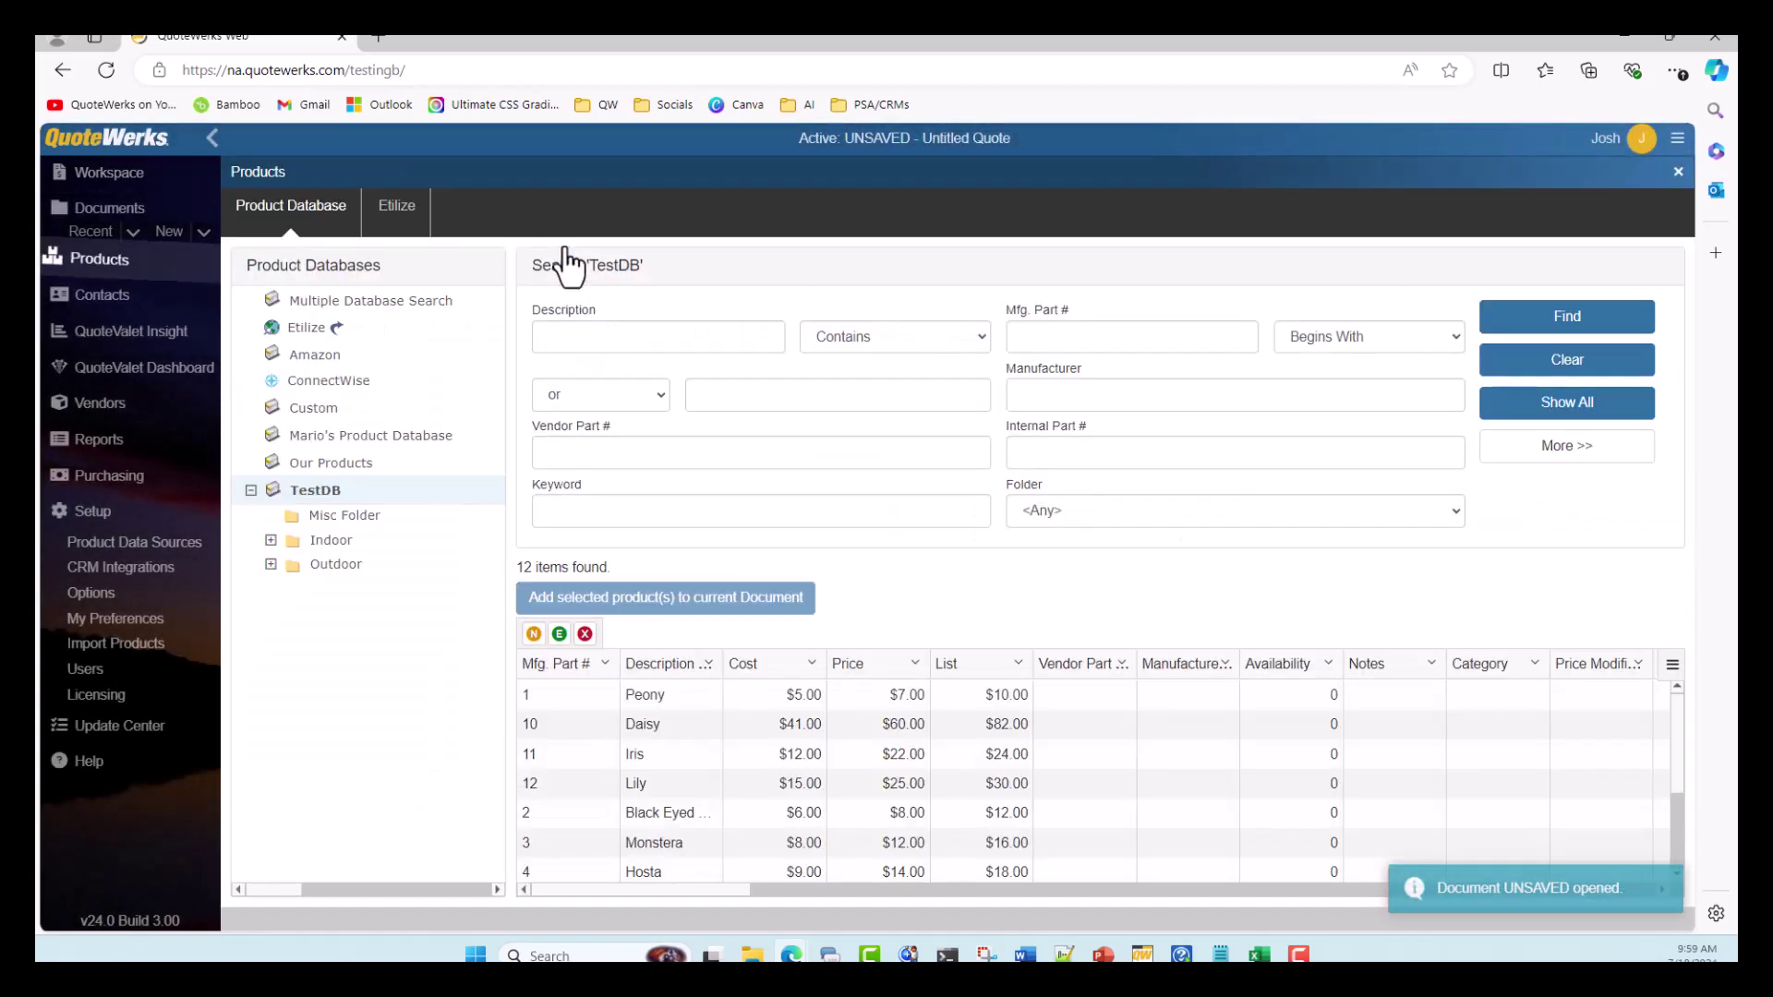
pyautogui.click(318, 499)
pyautogui.click(1533, 413)
pyautogui.click(685, 696)
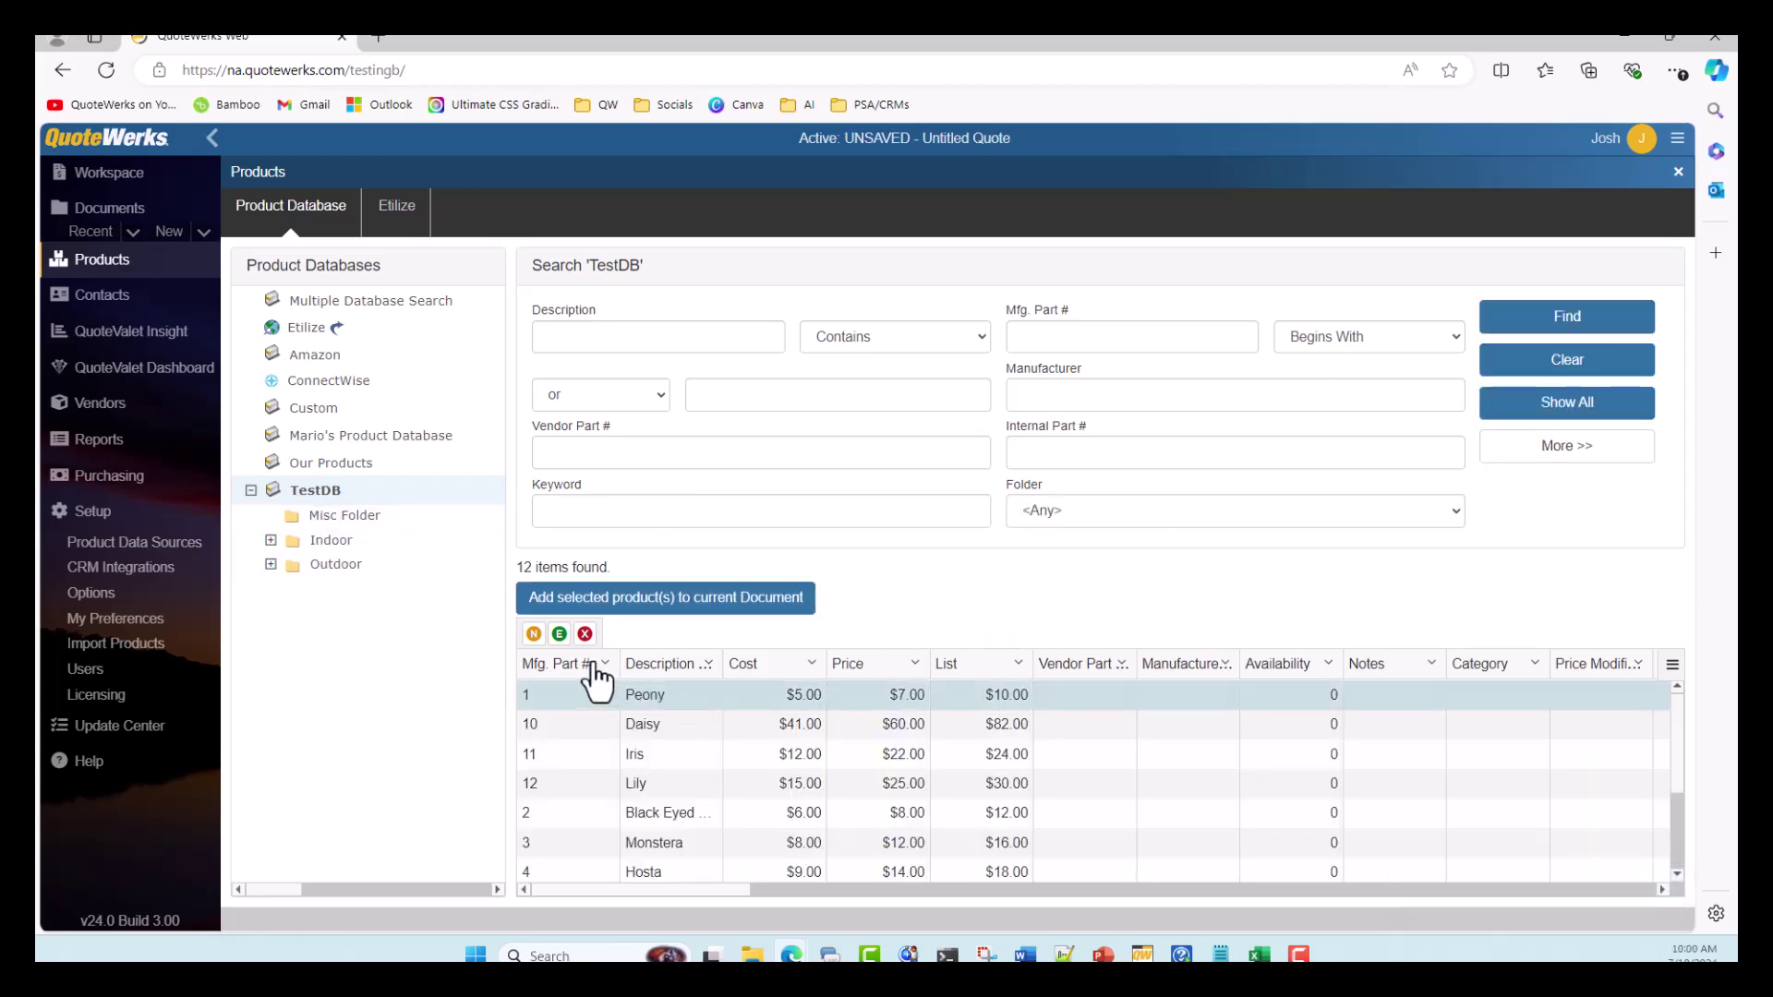
pyautogui.click(774, 598)
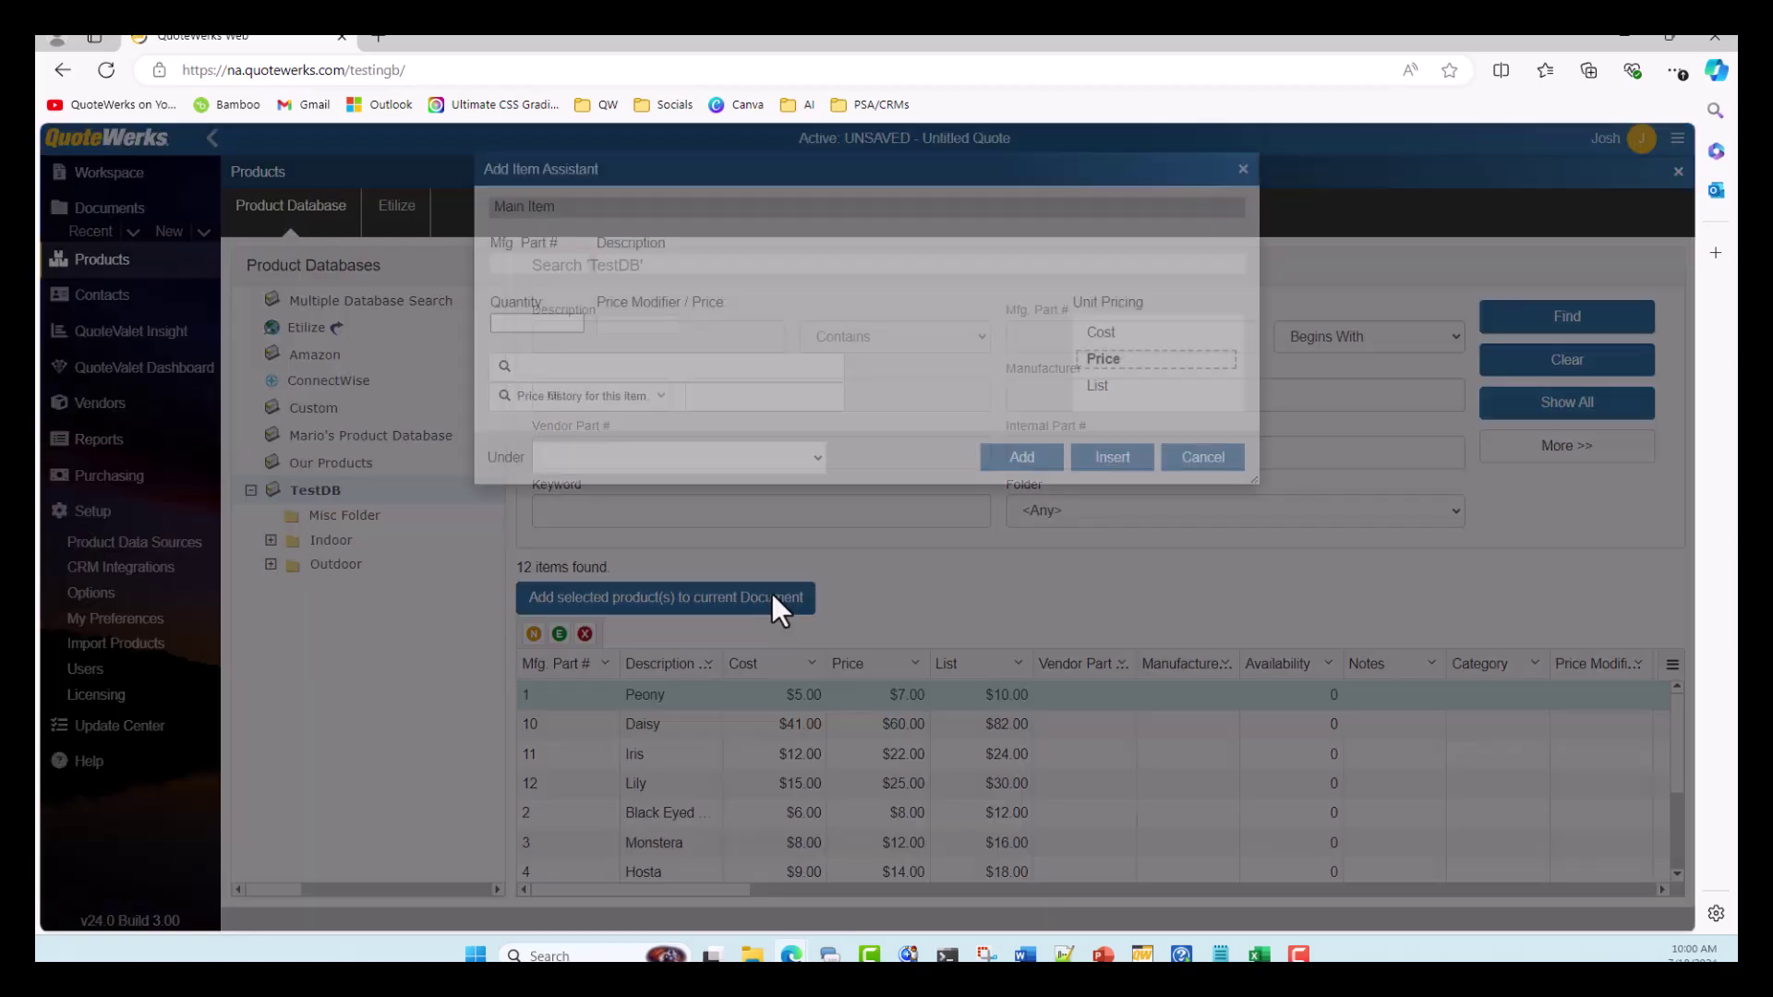
pyautogui.click(1041, 462)
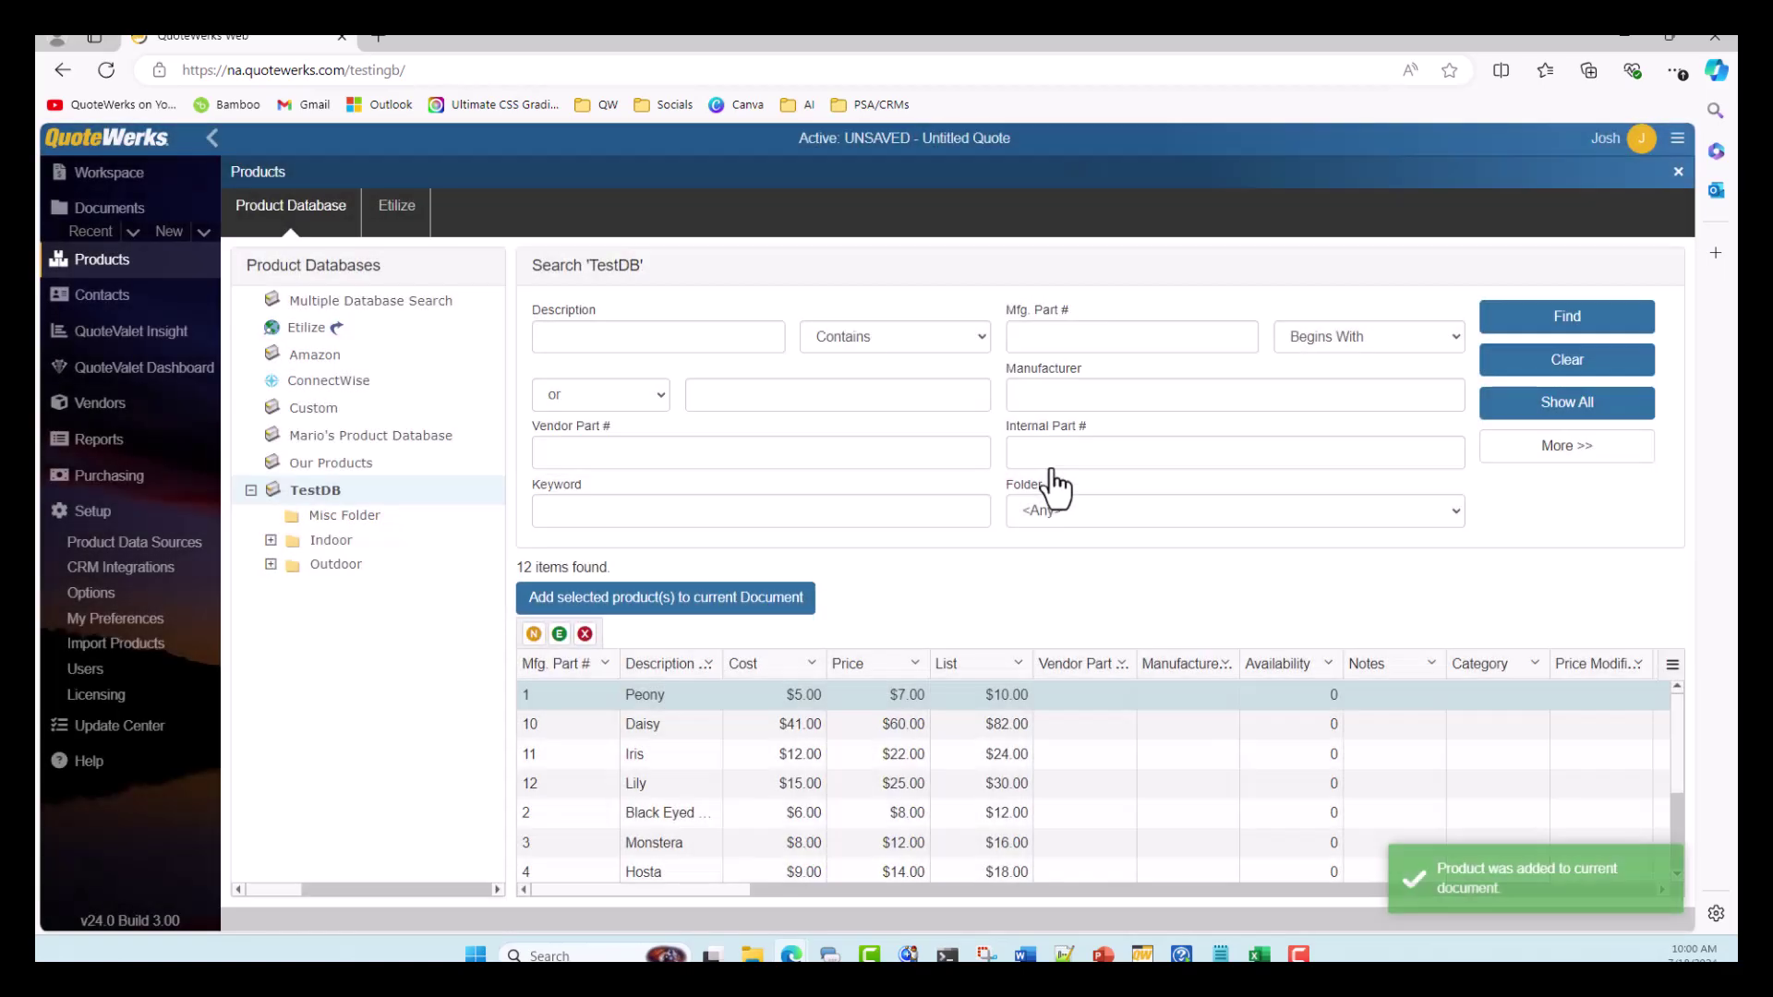
pyautogui.click(1677, 173)
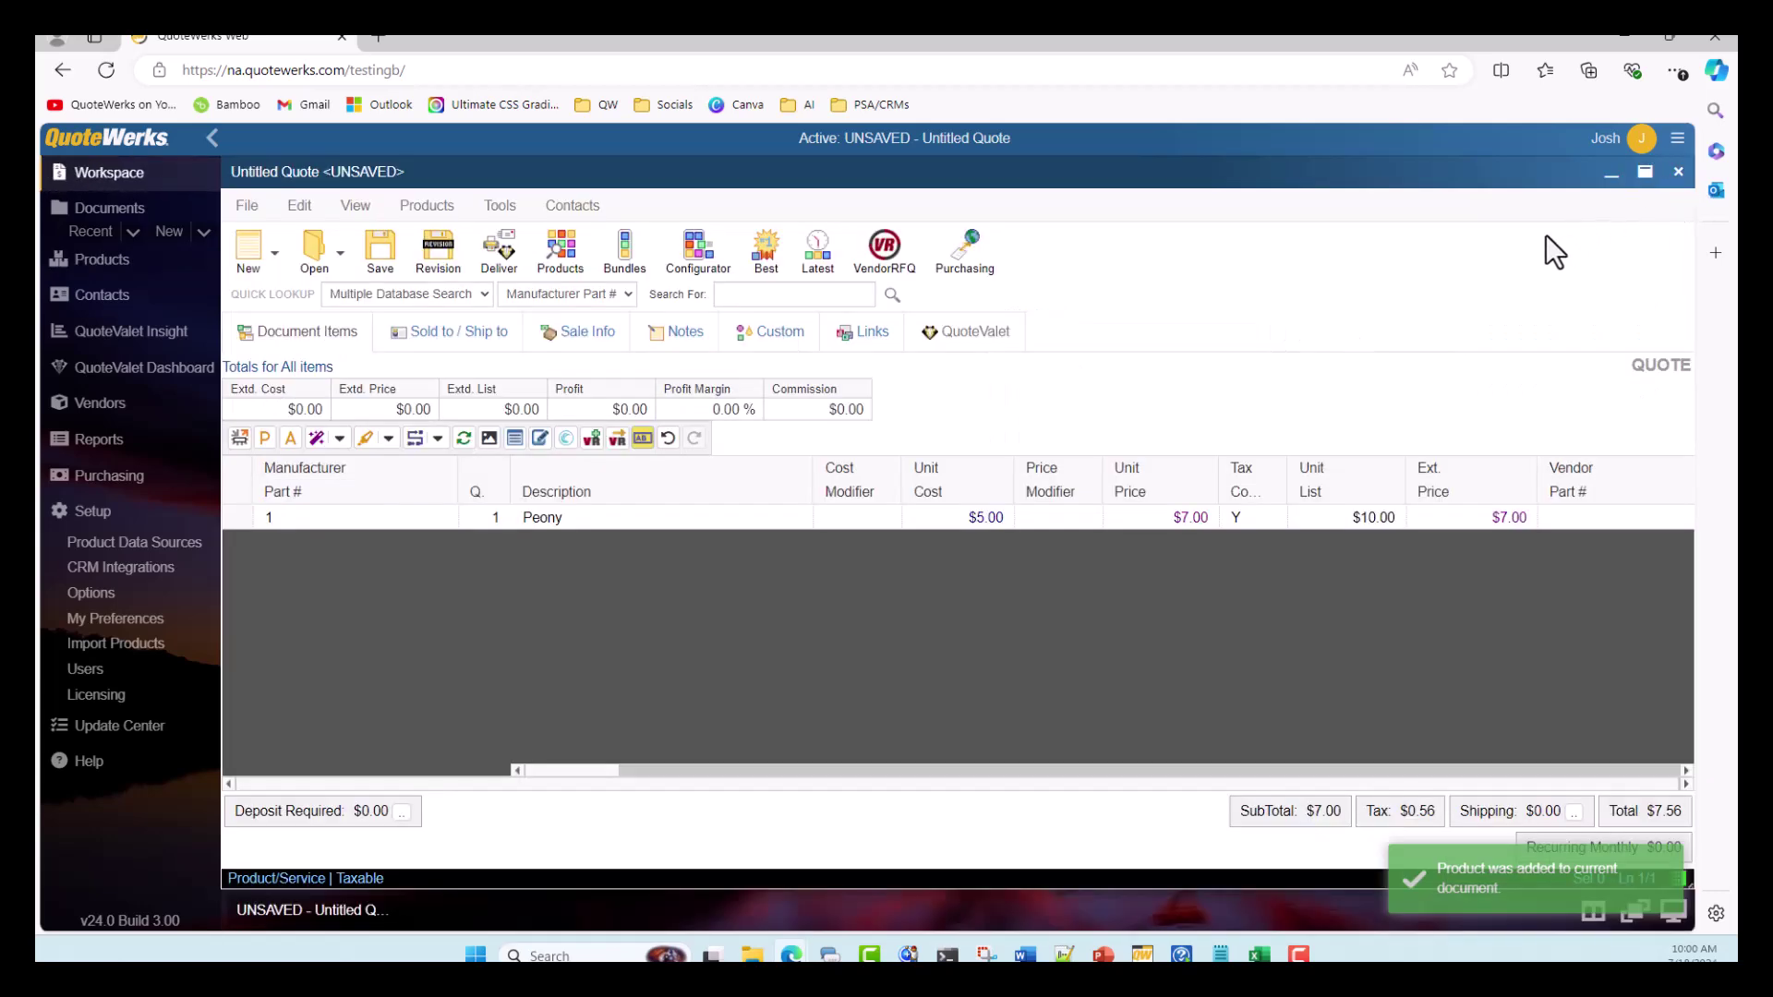